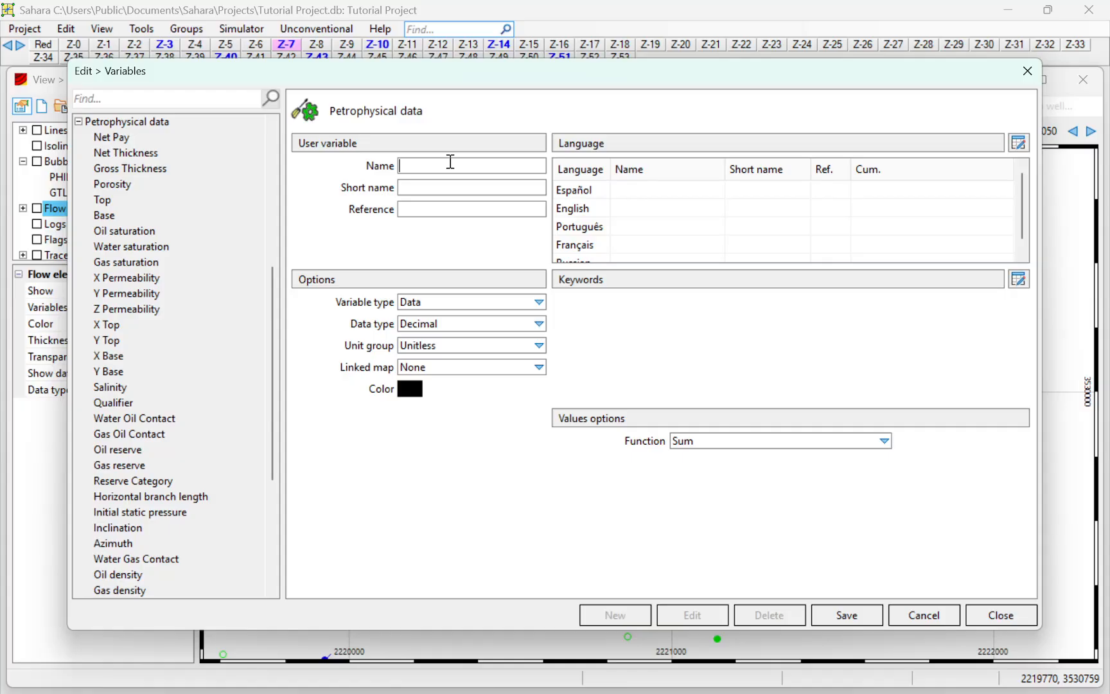
Enter NT15 as the name, short name and reference of the new petrophysical user variable.
{"action": "type", "text": "NT"}
{"action": "left_click", "coordinate": [435, 184]}
{"action": "type", "text": "NT15"}
{"action": "left_click_drag", "start_coordinate": [448, 193], "coordinate": [347, 199]}
{"action": "left_click", "coordinate": [414, 211]}
Set the unit group of the NT15 variable to Thickness.
{"action": "left_click", "coordinate": [439, 341]}
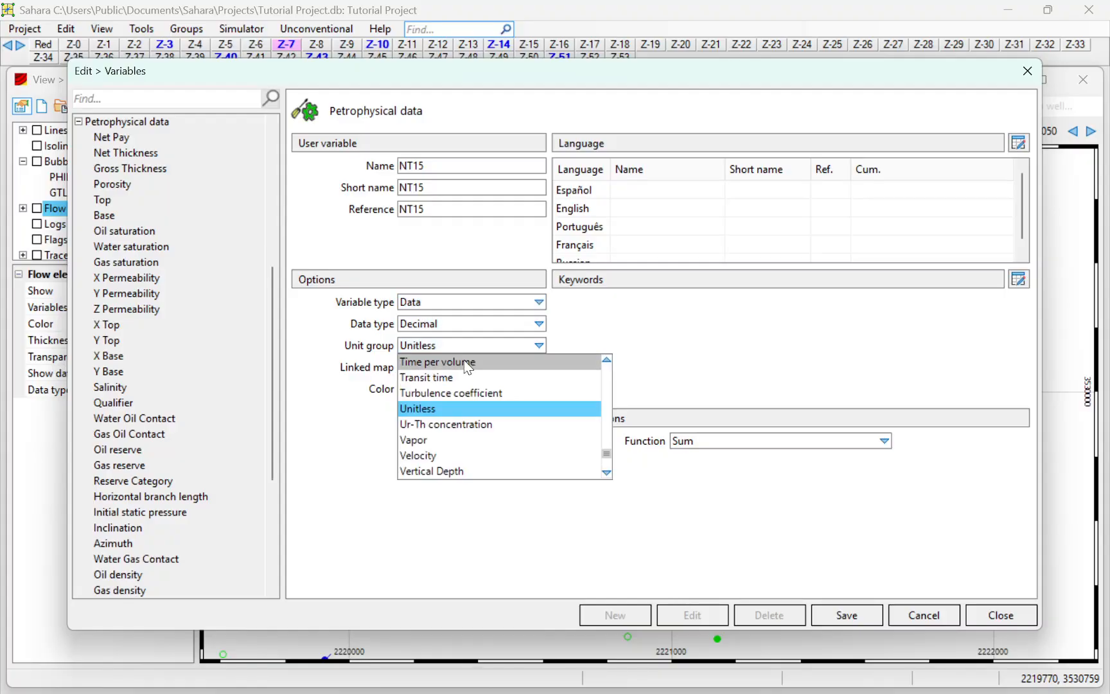
{"action": "type", "text": "th"}
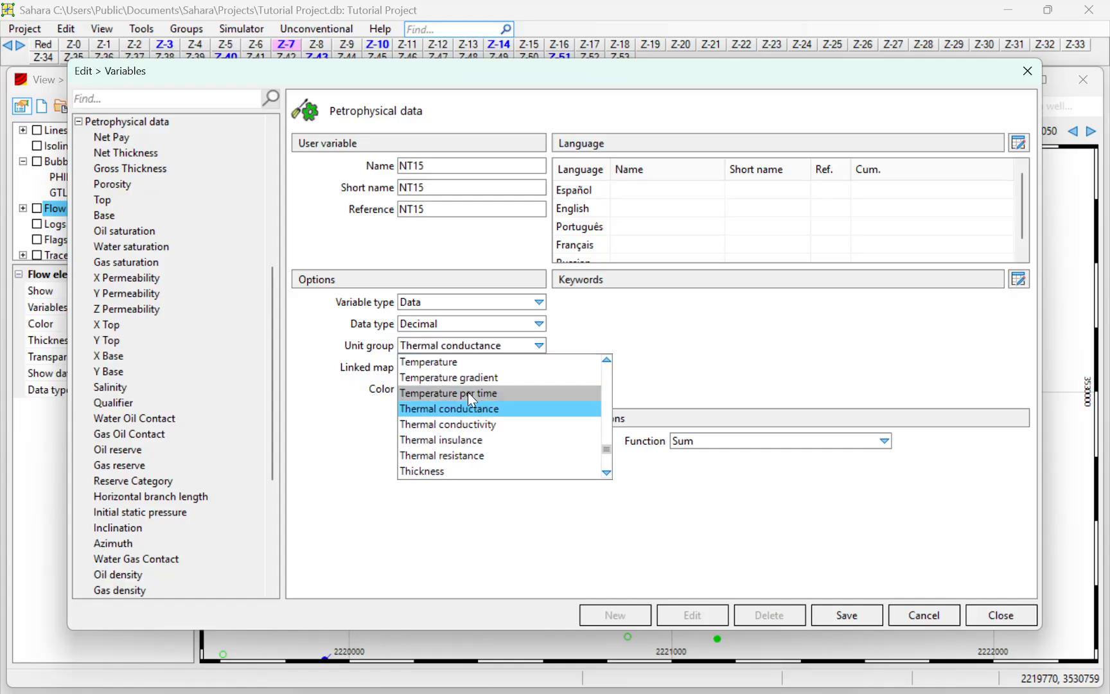
{"action": "scroll", "coordinate": [473, 395], "scroll_direction": "down", "scroll_amount": 2}
{"action": "left_click", "coordinate": [457, 438]}
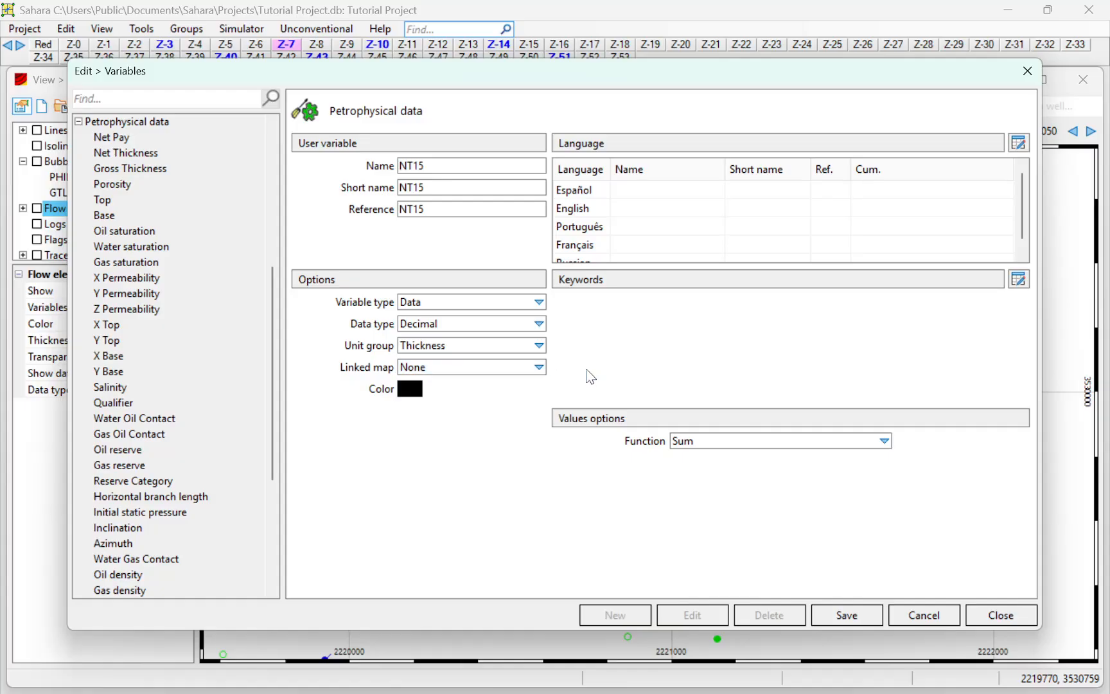
Keep the linked map as None and the function as Sum for NT15, and save the variable.
{"action": "left_click", "coordinate": [517, 372]}
{"action": "left_click", "coordinate": [515, 366]}
{"action": "left_click", "coordinate": [517, 372]}
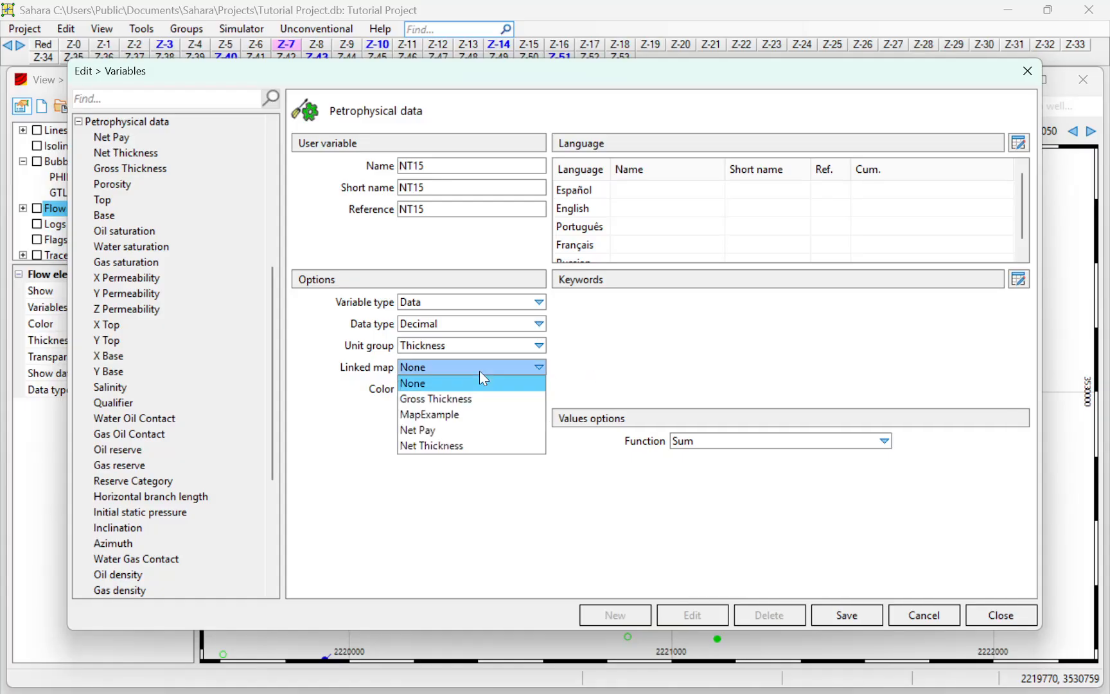
{"action": "left_click", "coordinate": [588, 386]}
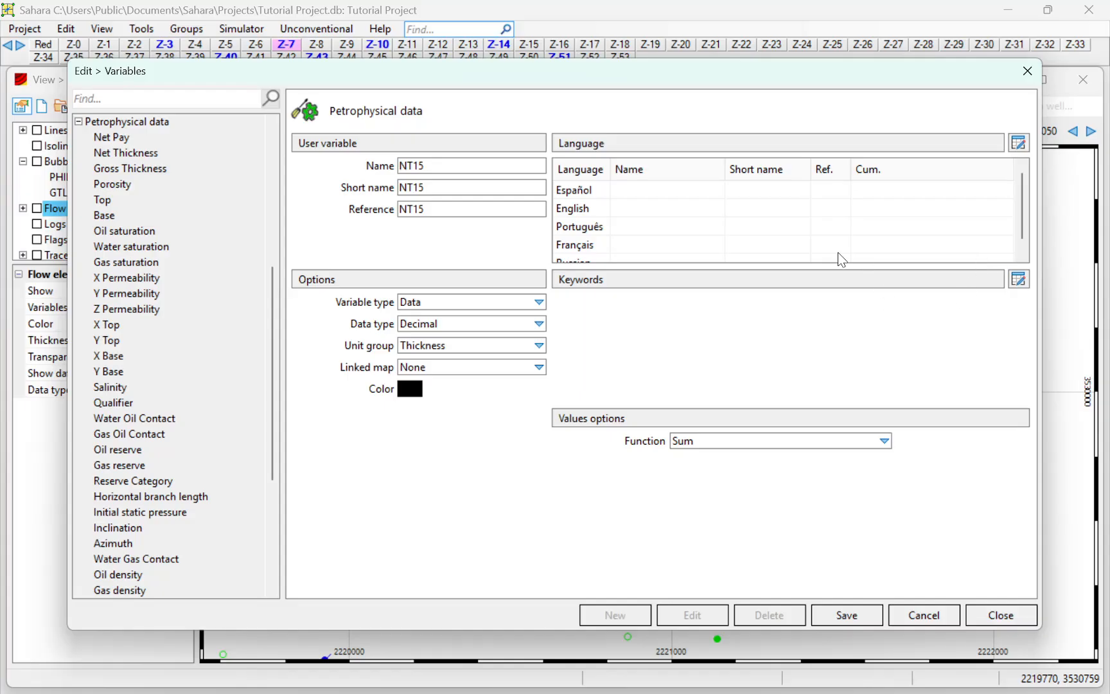
{"action": "left_click", "coordinate": [736, 449]}
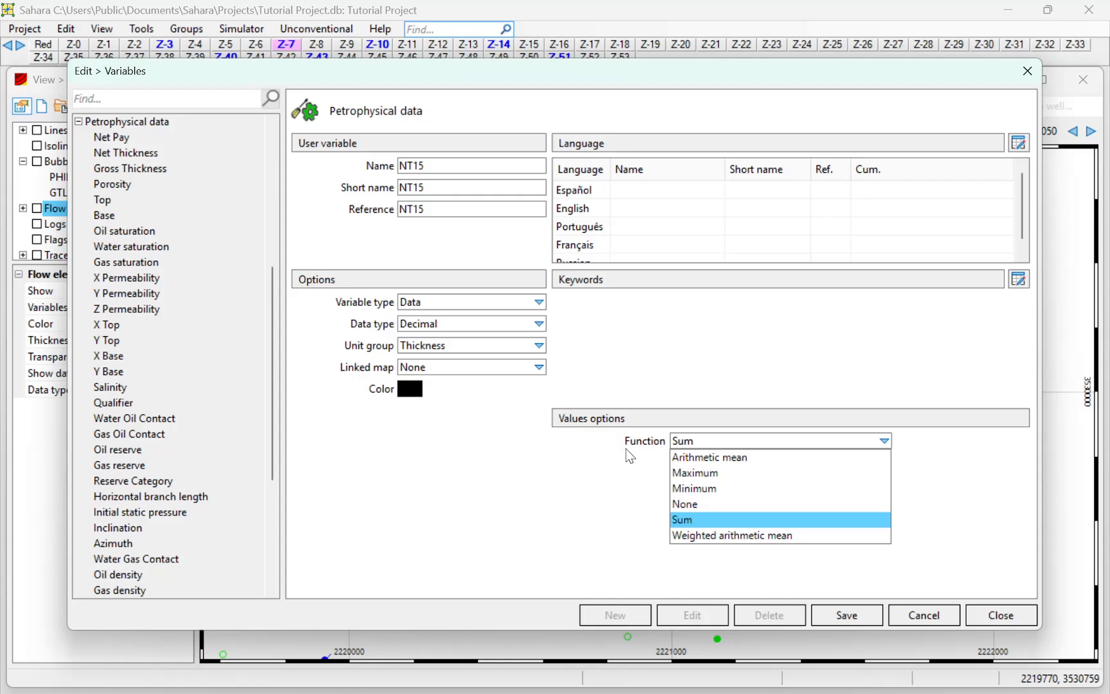
{"action": "left_click", "coordinate": [660, 464]}
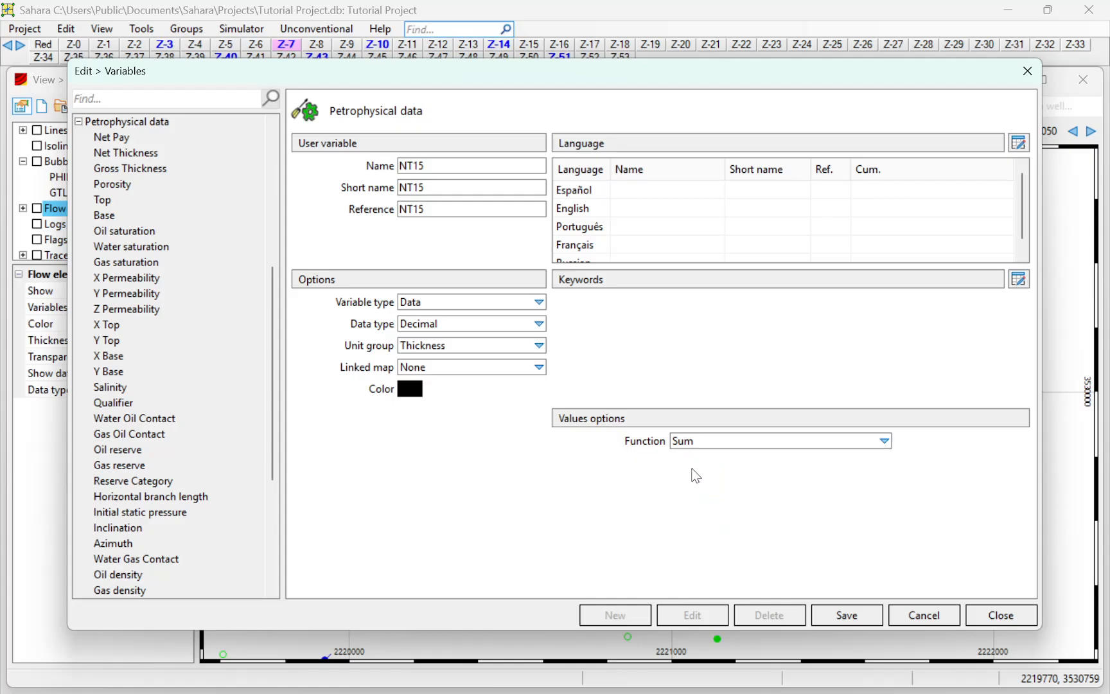
{"action": "left_click", "coordinate": [843, 615]}
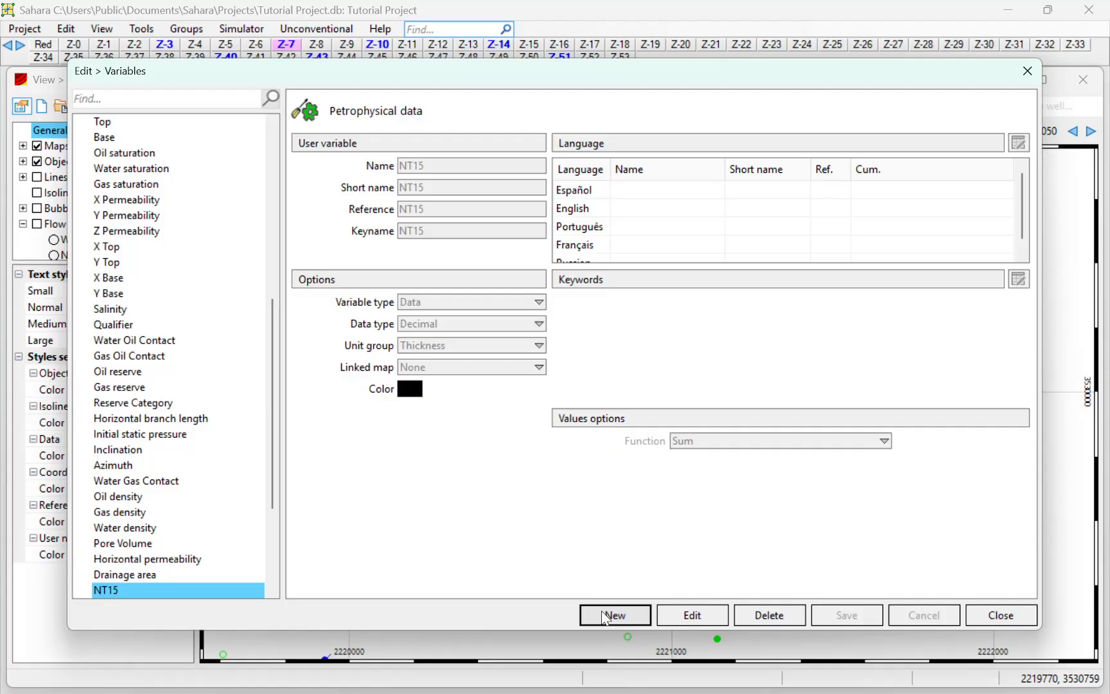
Start another petrophysical variable with PHI15 as its name, short name and reference.
{"action": "left_click", "coordinate": [605, 615]}
{"action": "left_click", "coordinate": [612, 425]}
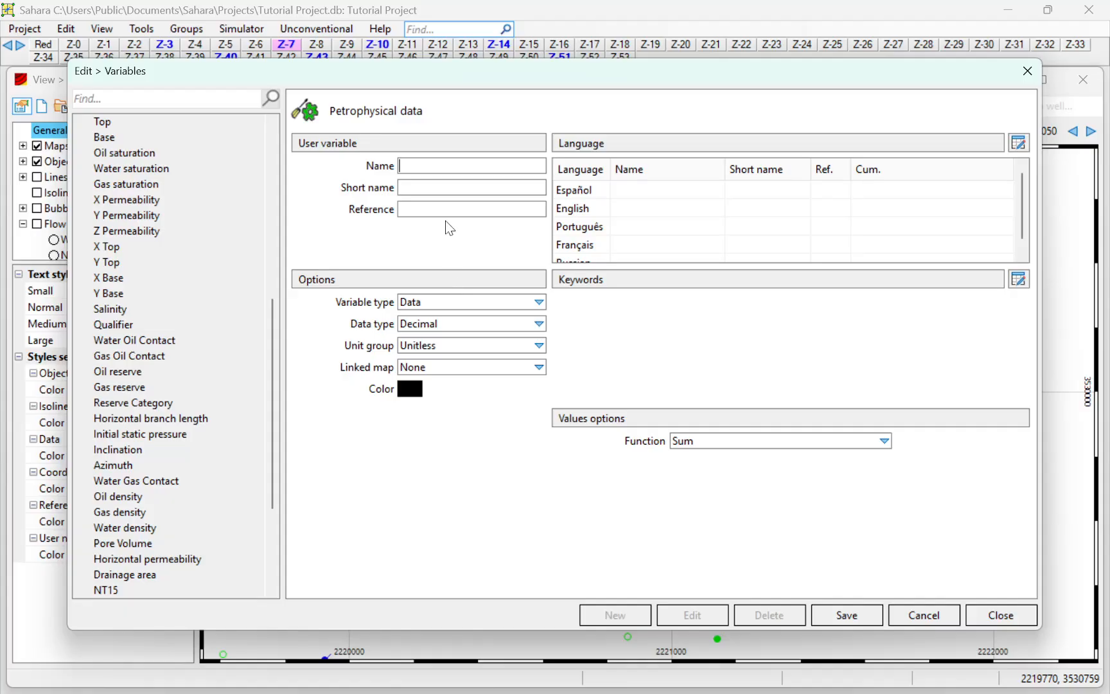
{"action": "type", "text": "P"}
{"action": "left_click_drag", "start_coordinate": [464, 165], "coordinate": [266, 169]}
{"action": "key", "text": "ctrl+c"}
{"action": "left_click", "coordinate": [454, 186]}
{"action": "key", "text": "ctrl+v"}
{"action": "left_click", "coordinate": [441, 209]}
{"action": "key", "text": "ctrl+v"}
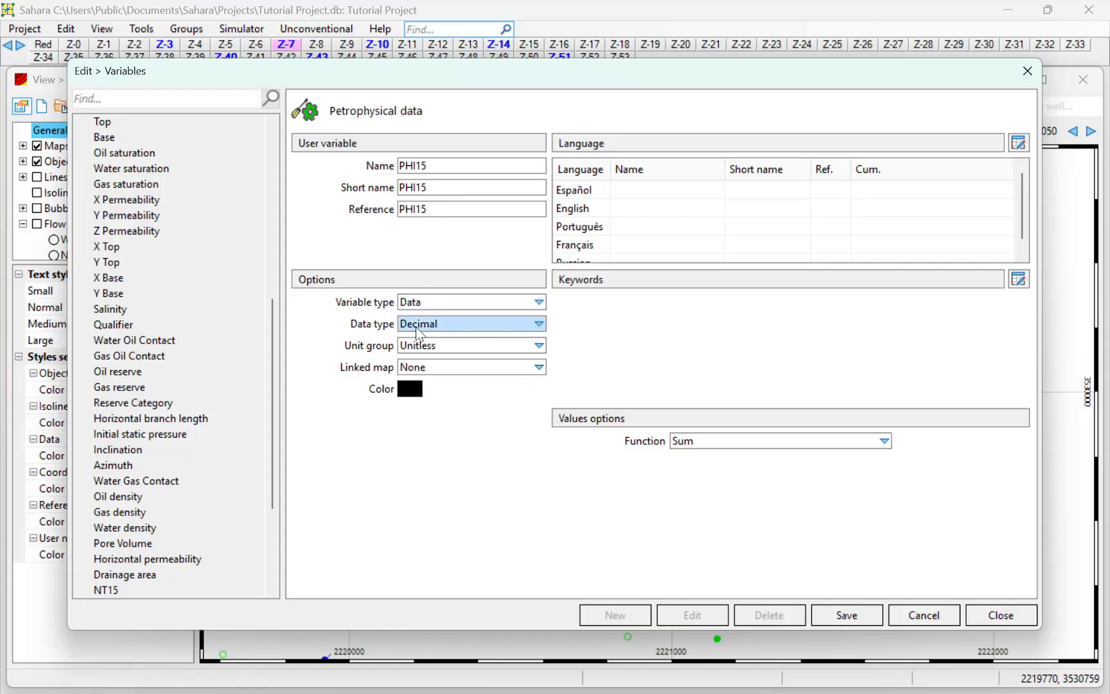
Set the unit group of PHI15 to Porosity and keep its linked map as None.
{"action": "left_click", "coordinate": [424, 351]}
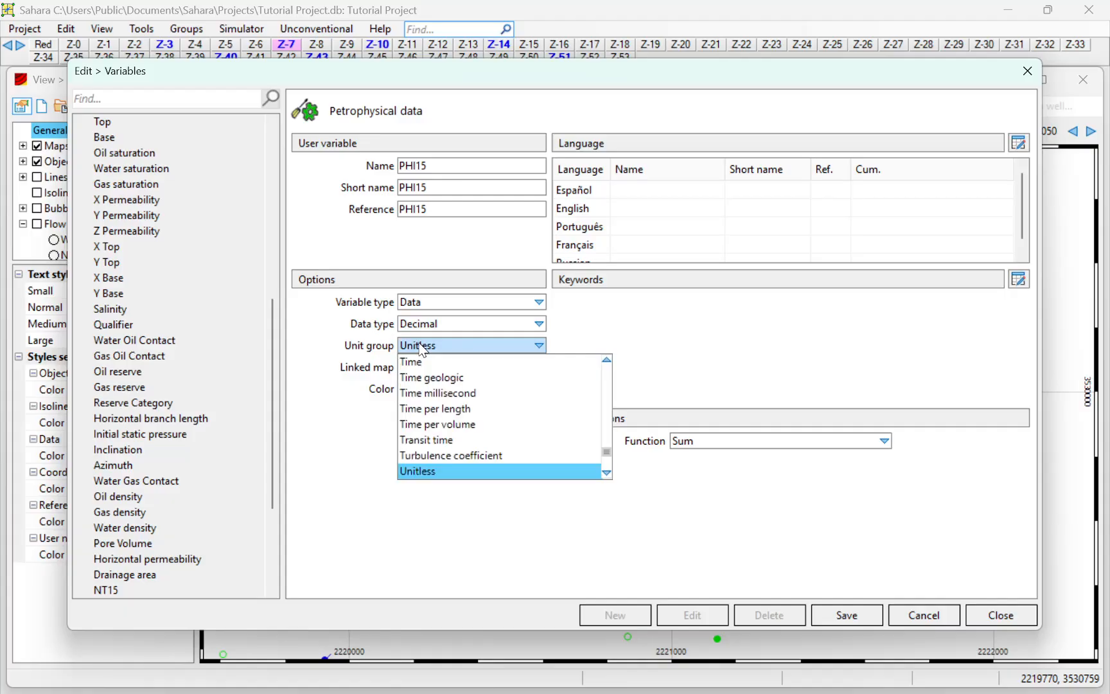
{"action": "type", "text": "por"}
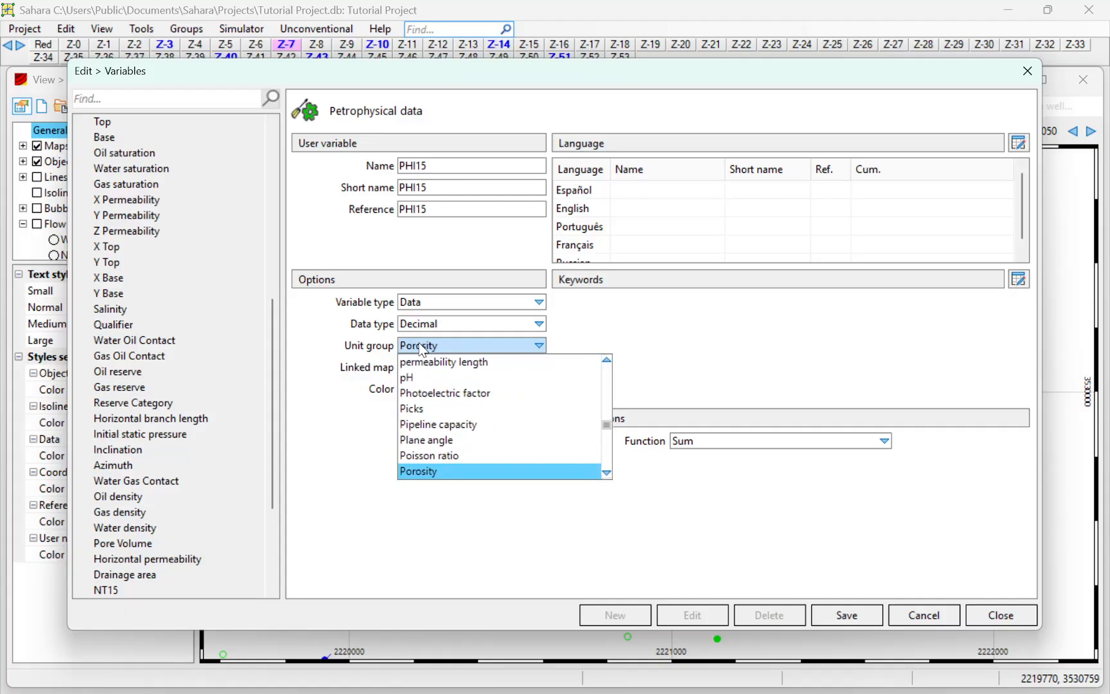
{"action": "left_click", "coordinate": [413, 474]}
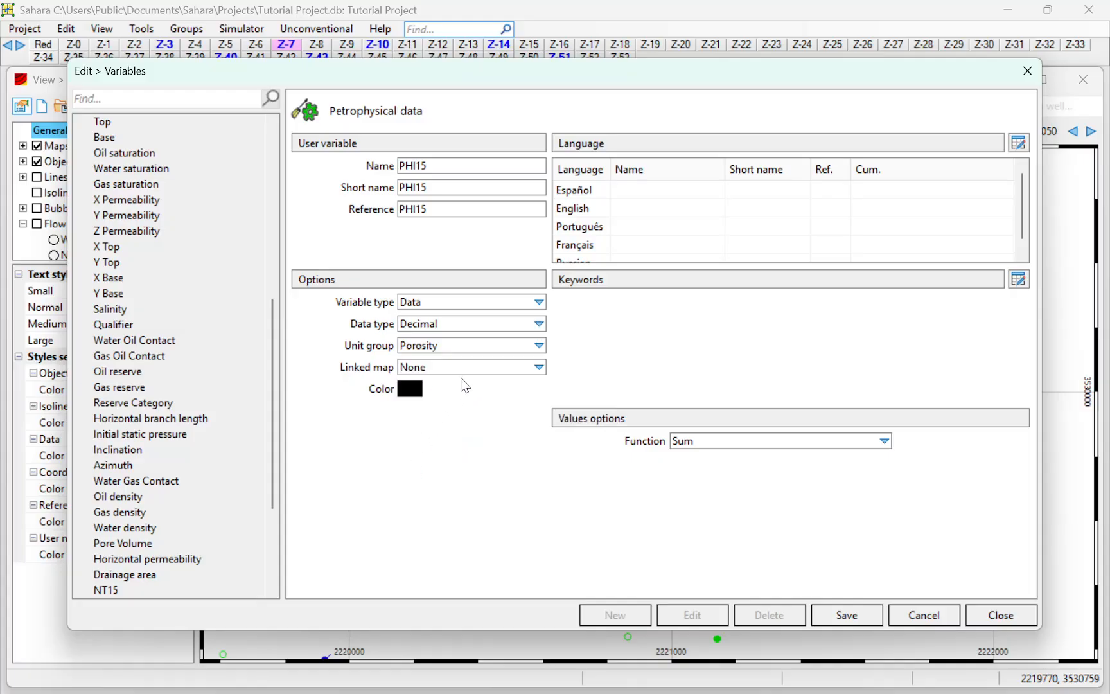
{"action": "left_click", "coordinate": [471, 366]}
{"action": "left_click", "coordinate": [422, 421]}
Set the PHI15 function to Weighted arithmetic mean with Net Thickness as the variable, save it and close the variable editor.
{"action": "left_click", "coordinate": [714, 442]}
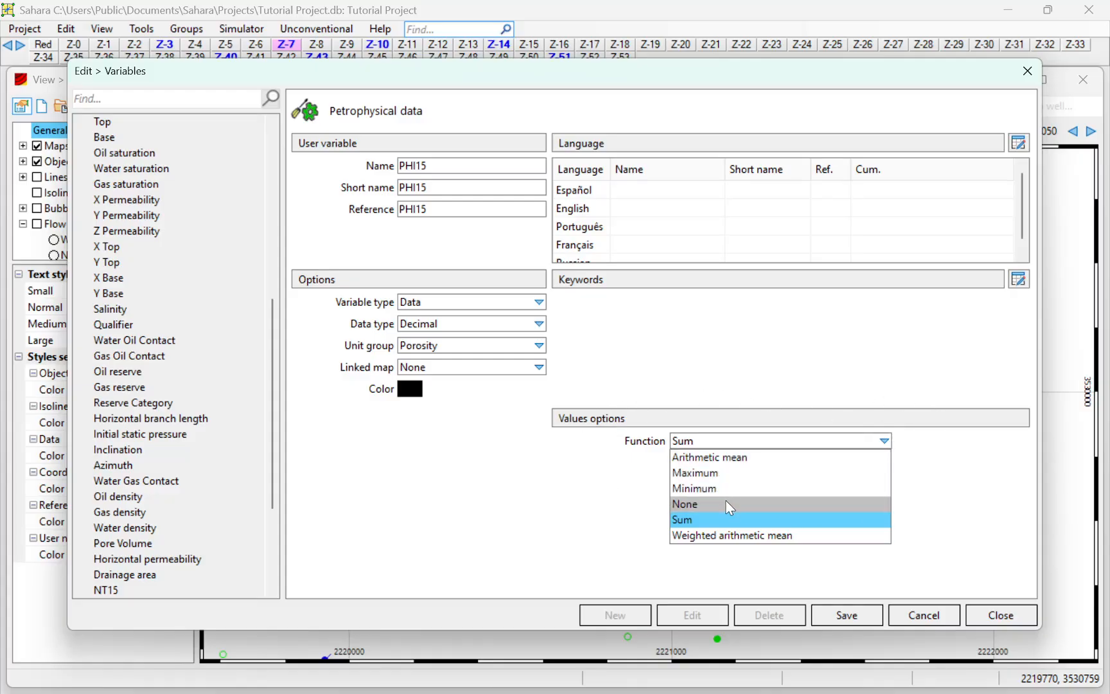
{"action": "left_click", "coordinate": [694, 534]}
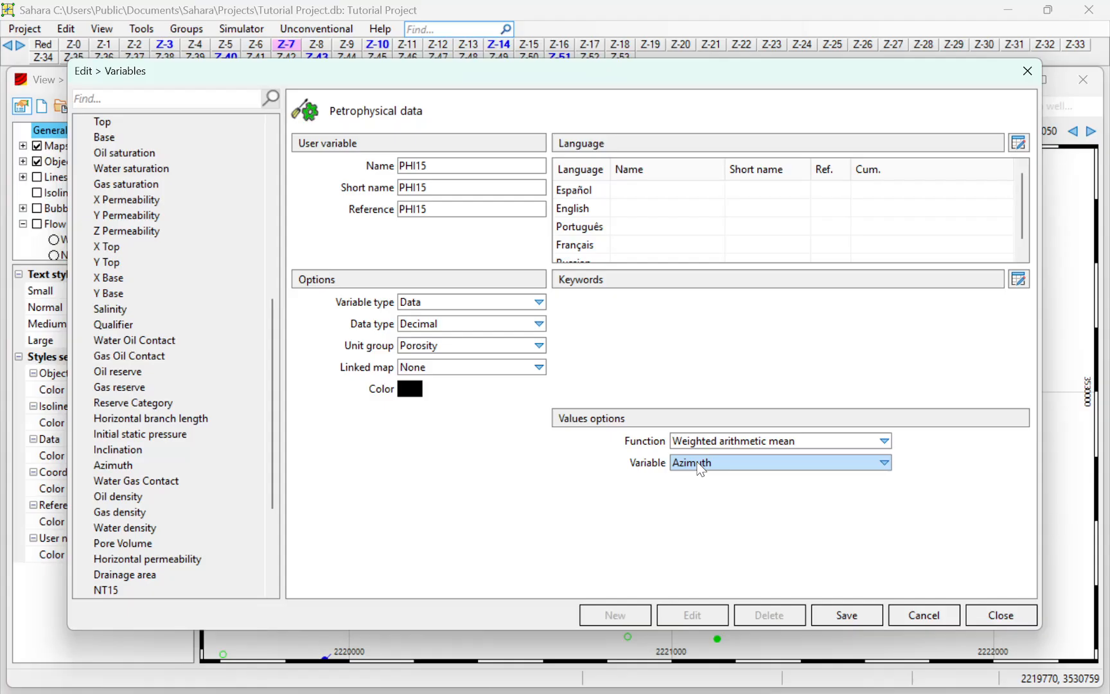
{"action": "left_click", "coordinate": [700, 463]}
{"action": "key", "text": "n"}
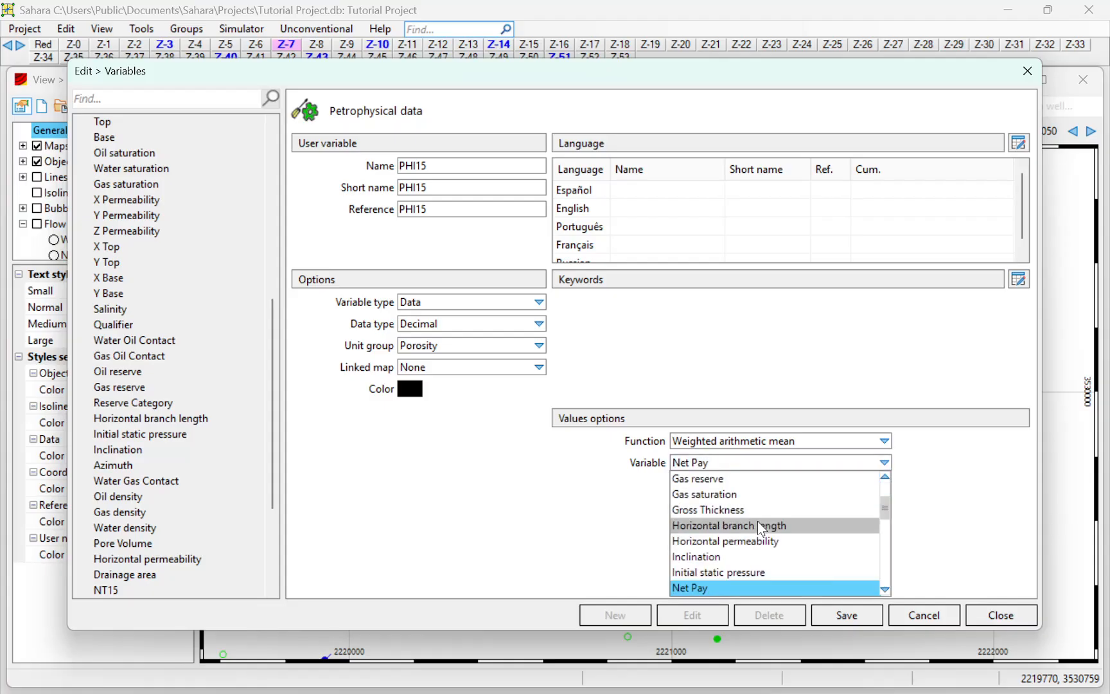
{"action": "scroll", "coordinate": [761, 528], "scroll_direction": "down", "scroll_amount": 2}
{"action": "left_click", "coordinate": [747, 556]}
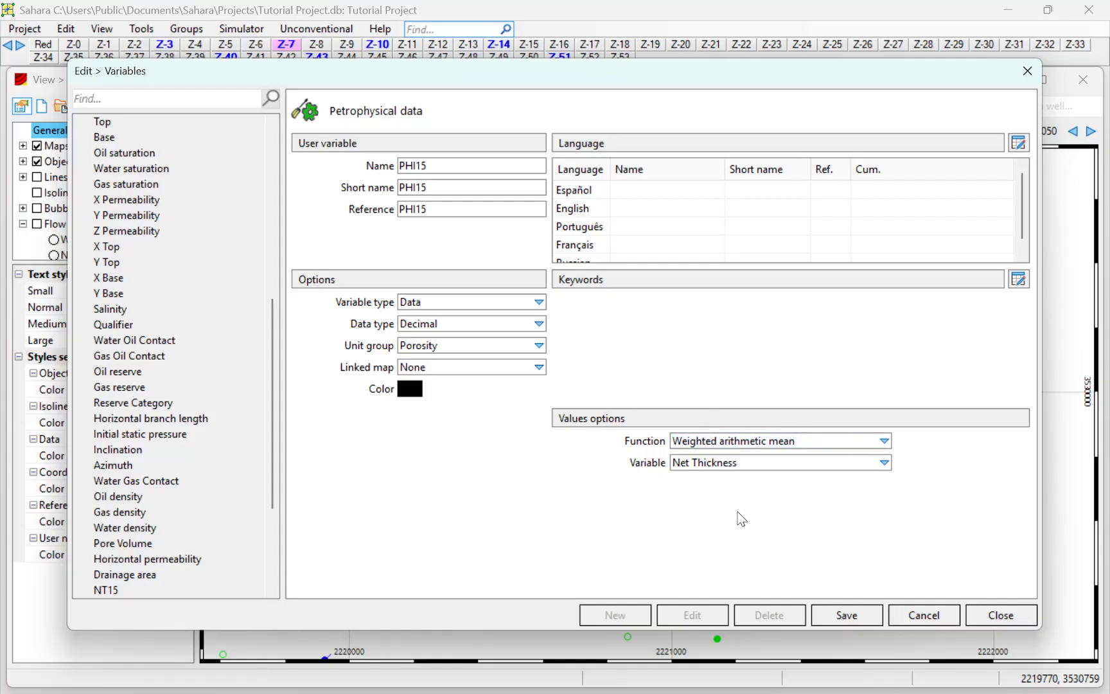
{"action": "left_click", "coordinate": [846, 616]}
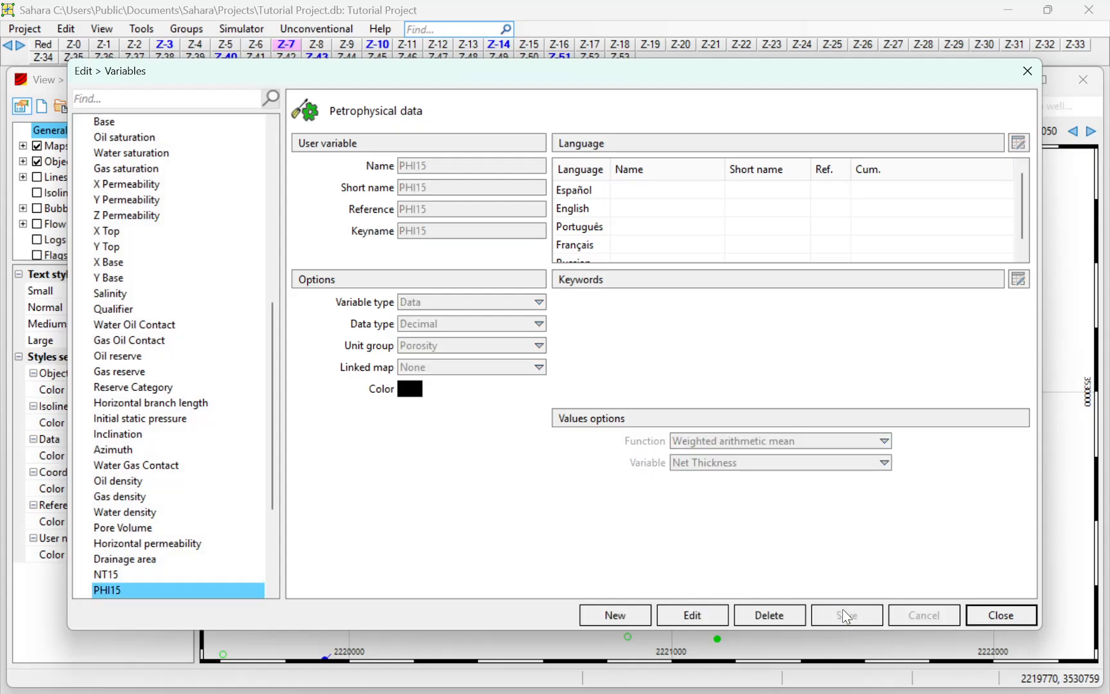
{"action": "left_click", "coordinate": [981, 616]}
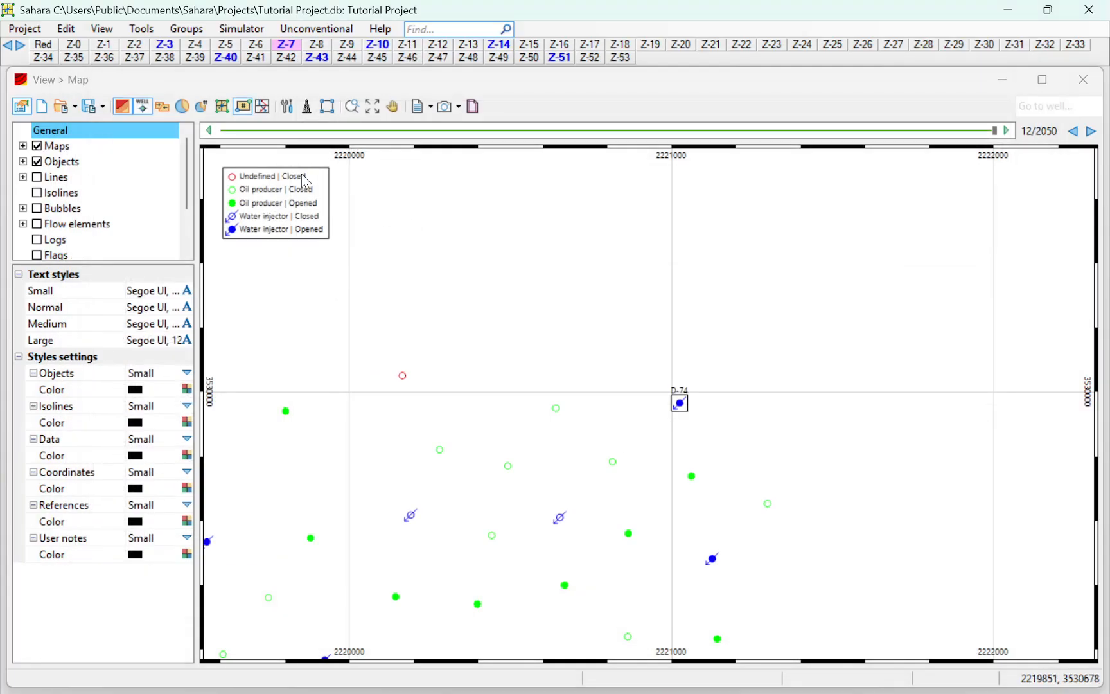
Open the Summations tool from the petrophysical tools.
{"action": "left_click", "coordinate": [137, 29]}
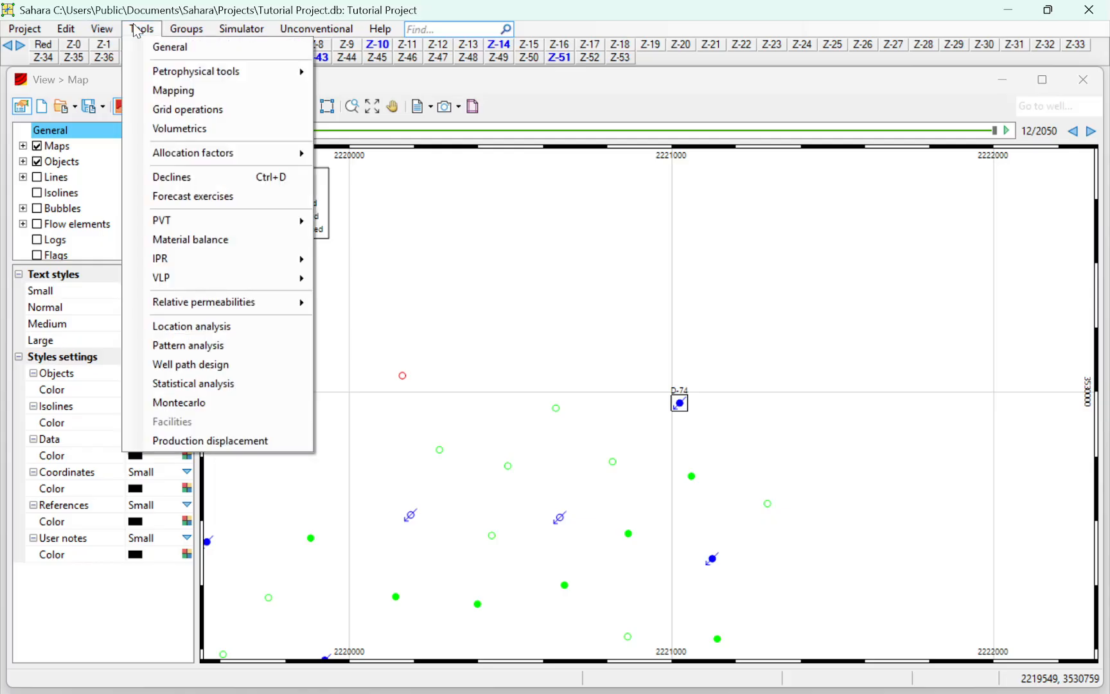
{"action": "mouse_move", "coordinate": [190, 71]}
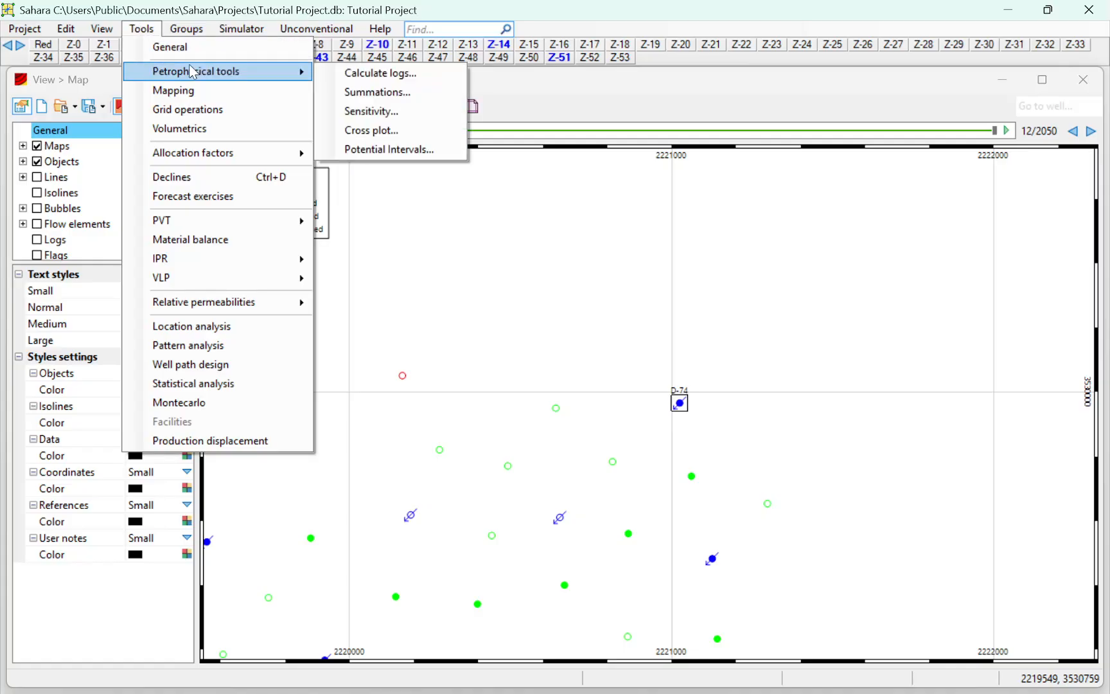
{"action": "left_click", "coordinate": [360, 93]}
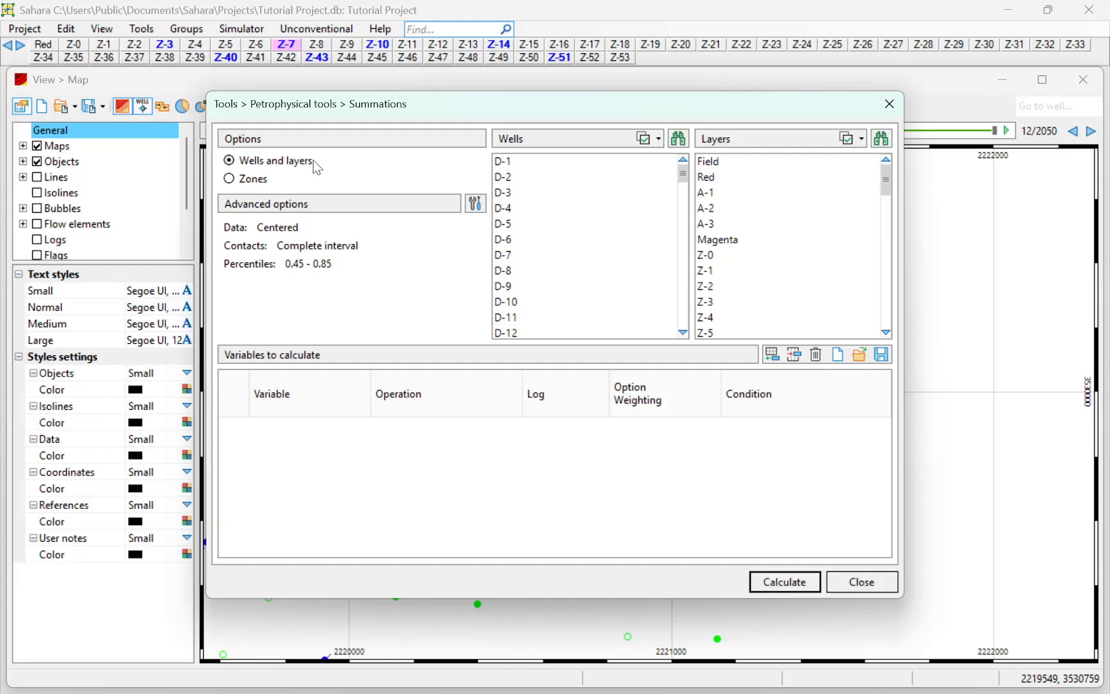
Examine the Wells and layers and Zones modes and the advanced options, leaving Wells and layers selected.
{"action": "left_click", "coordinate": [275, 162]}
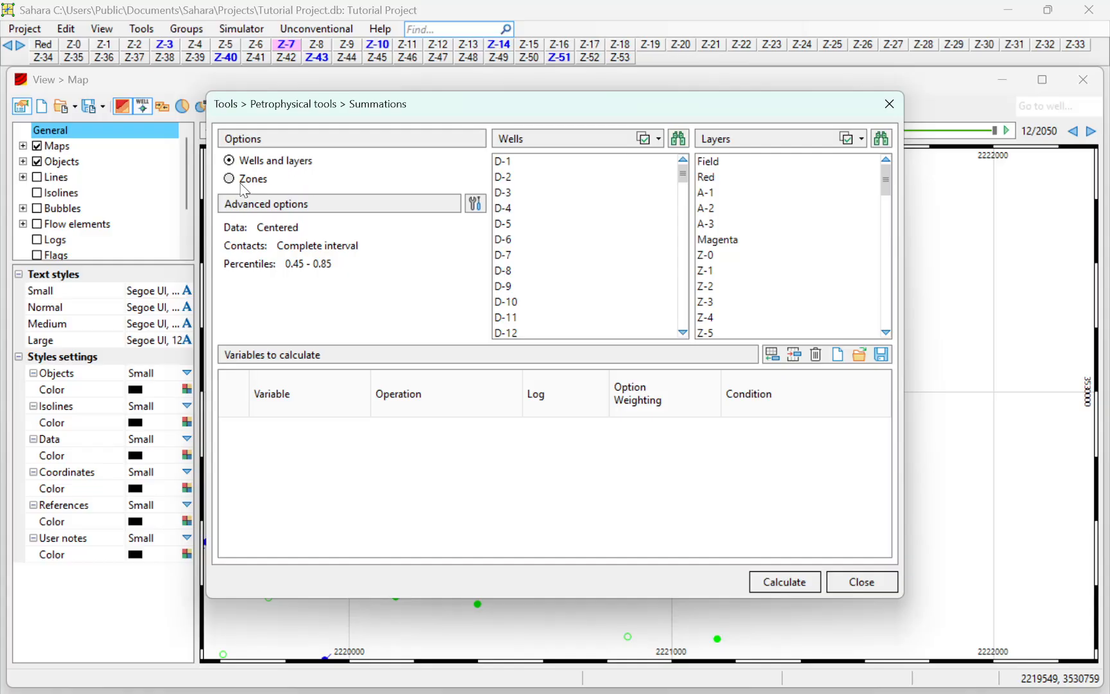
{"action": "left_click", "coordinate": [257, 181]}
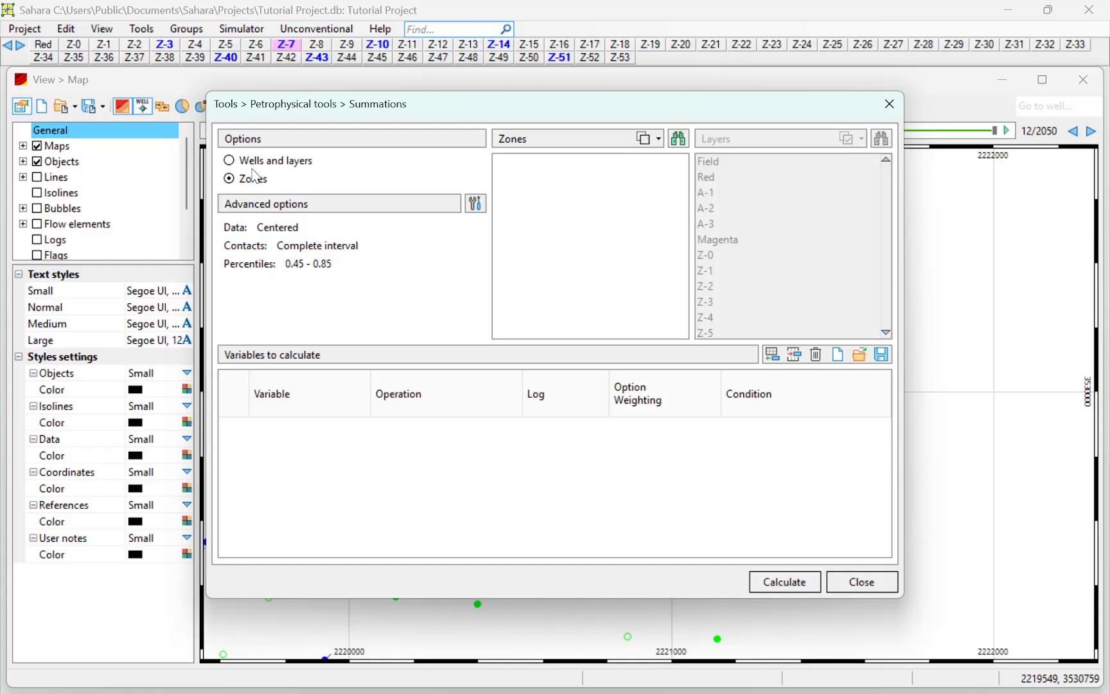
{"action": "left_click", "coordinate": [258, 161]}
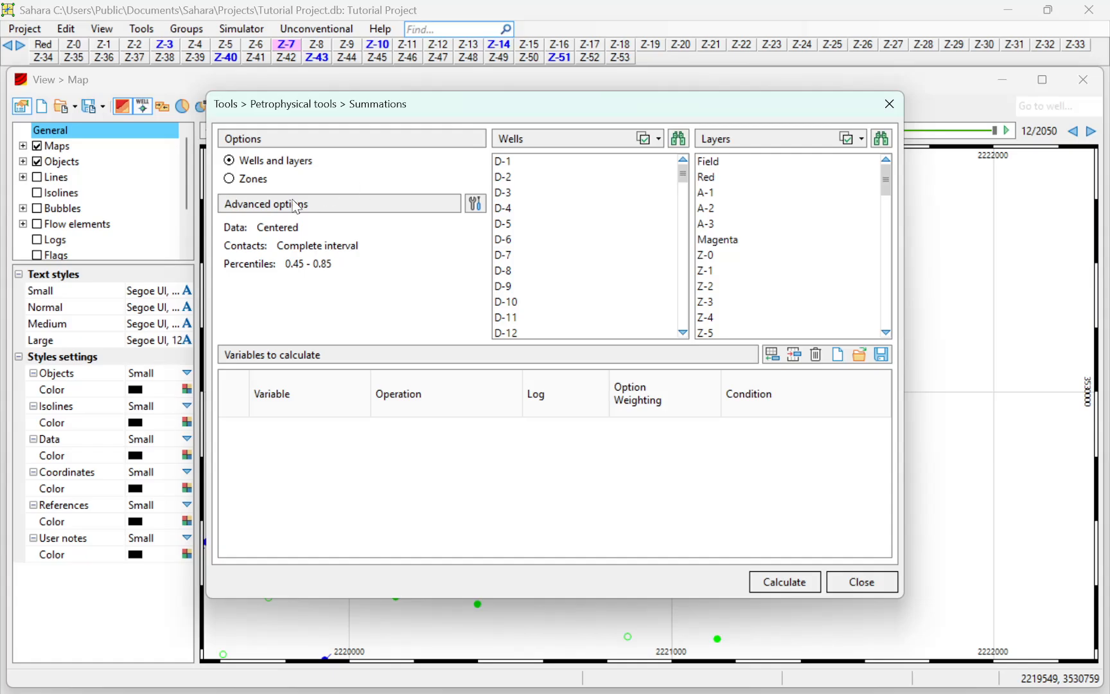
{"action": "left_click", "coordinate": [235, 181]}
{"action": "left_click", "coordinate": [678, 140]}
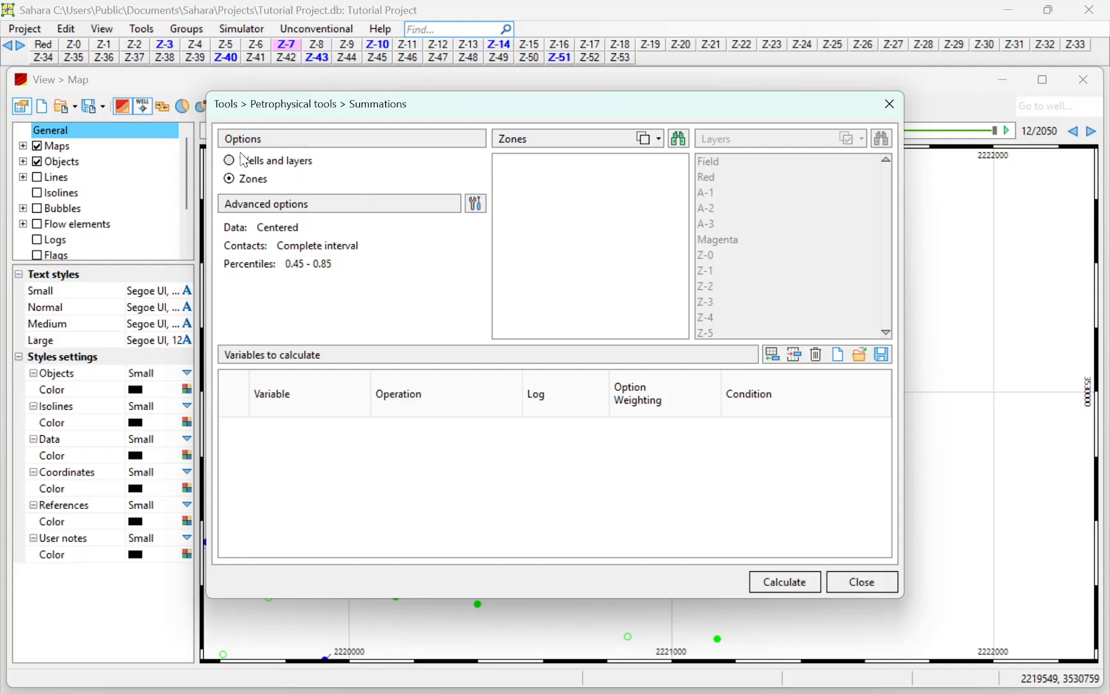
{"action": "left_click", "coordinate": [266, 161]}
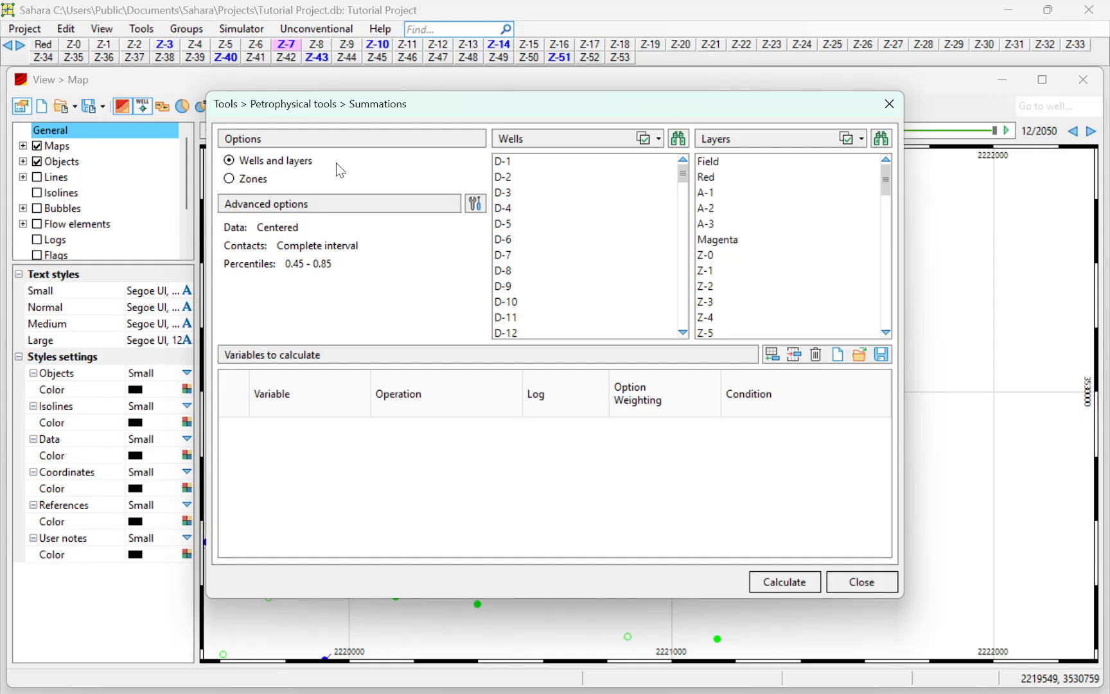
{"action": "left_click", "coordinate": [475, 205]}
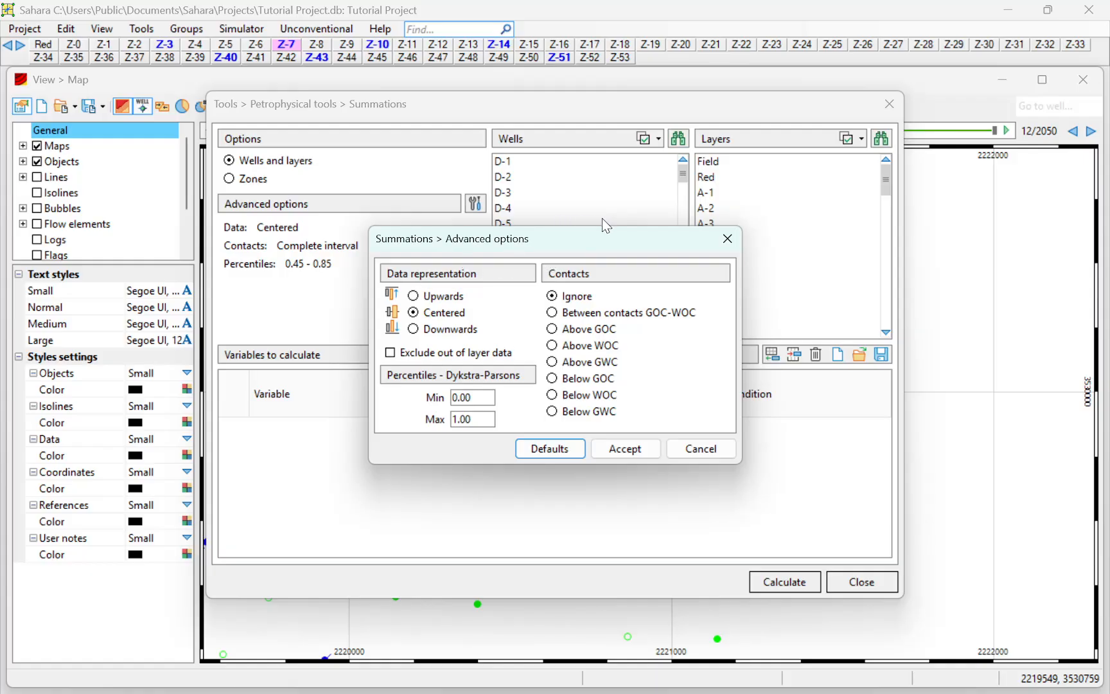
{"action": "left_click", "coordinate": [725, 240]}
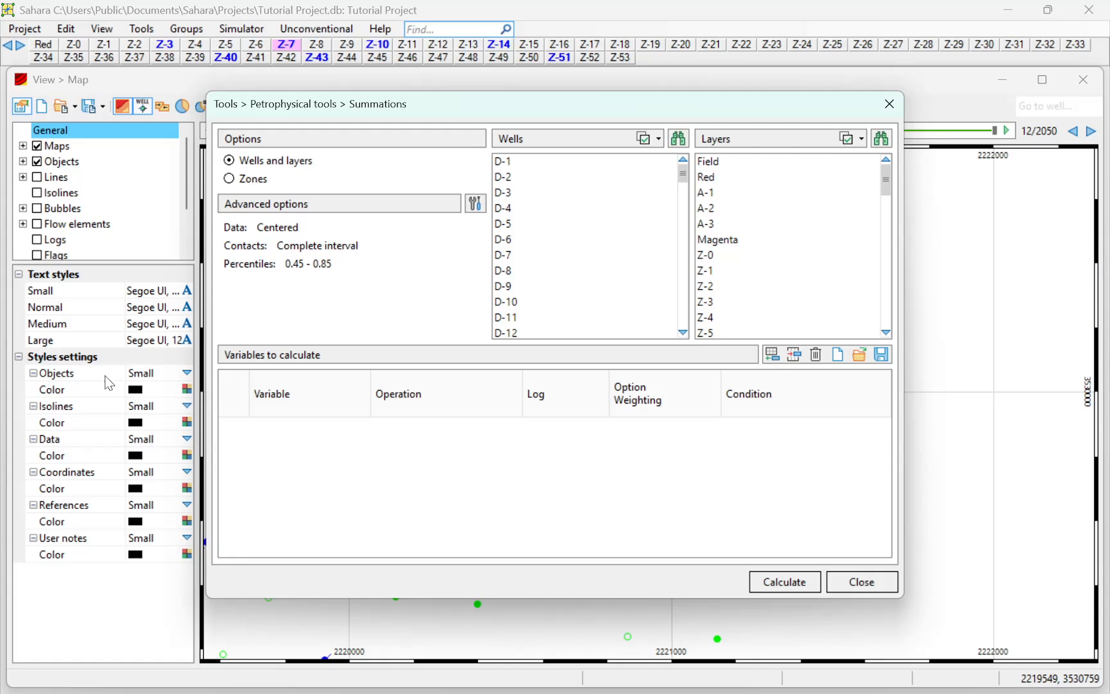
Add two rows to the variables to calculate and set the first row's variable to NT15.
{"action": "left_click", "coordinate": [772, 354]}
{"action": "left_click", "coordinate": [772, 354]}
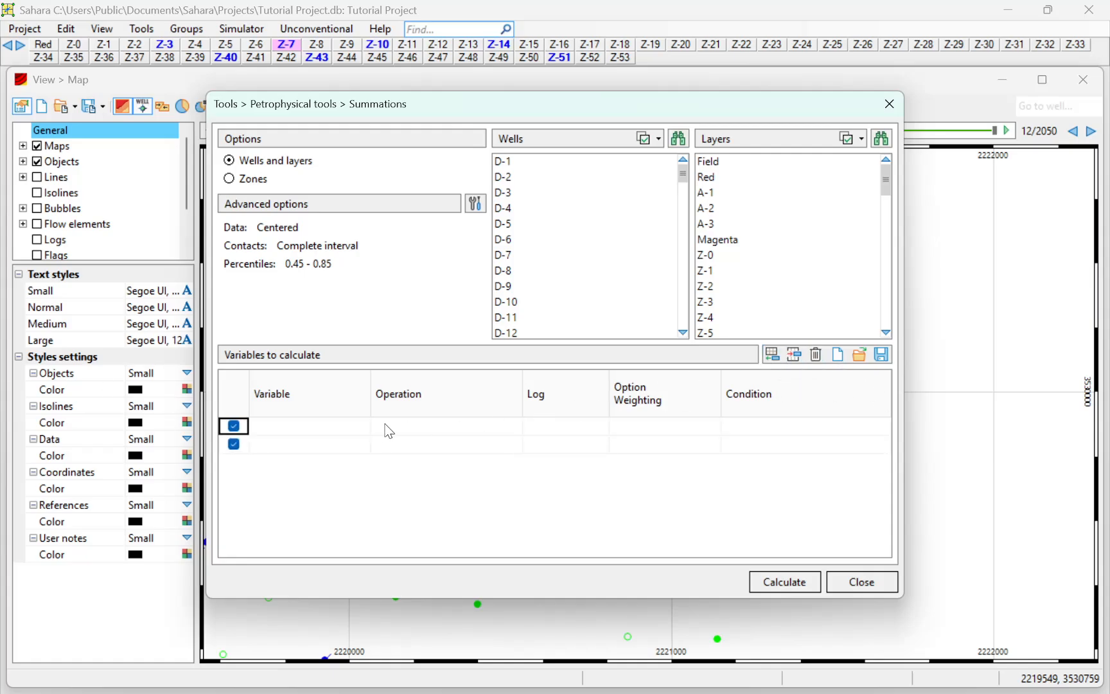
{"action": "left_click", "coordinate": [341, 429]}
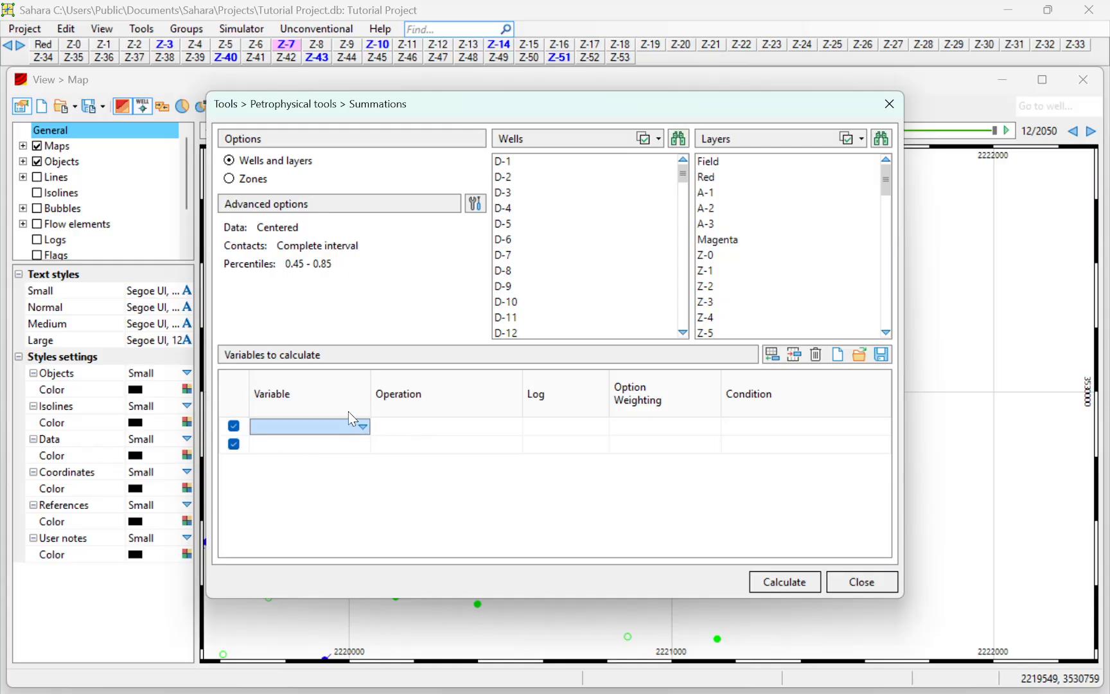
{"action": "left_click", "coordinate": [362, 426]}
{"action": "scroll", "coordinate": [337, 478], "scroll_direction": "down", "scroll_amount": 1}
{"action": "scroll", "coordinate": [334, 472], "scroll_direction": "down", "scroll_amount": 1}
{"action": "left_click", "coordinate": [334, 472]}
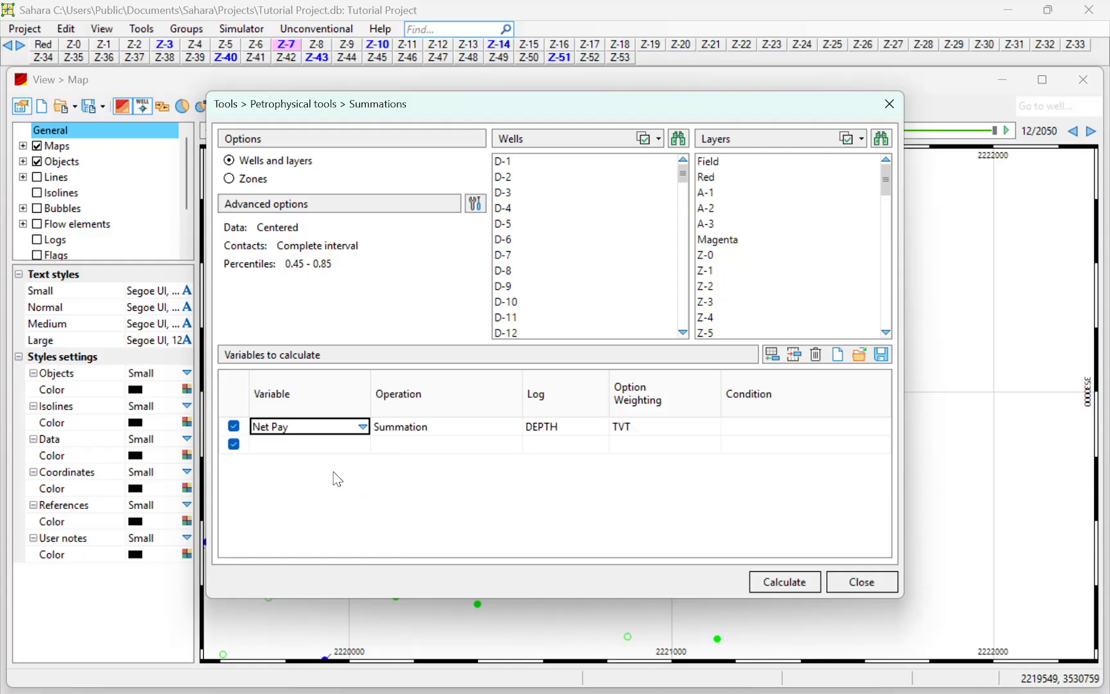
{"action": "left_click", "coordinate": [331, 426]}
{"action": "scroll", "coordinate": [352, 498], "scroll_direction": "down", "scroll_amount": 1}
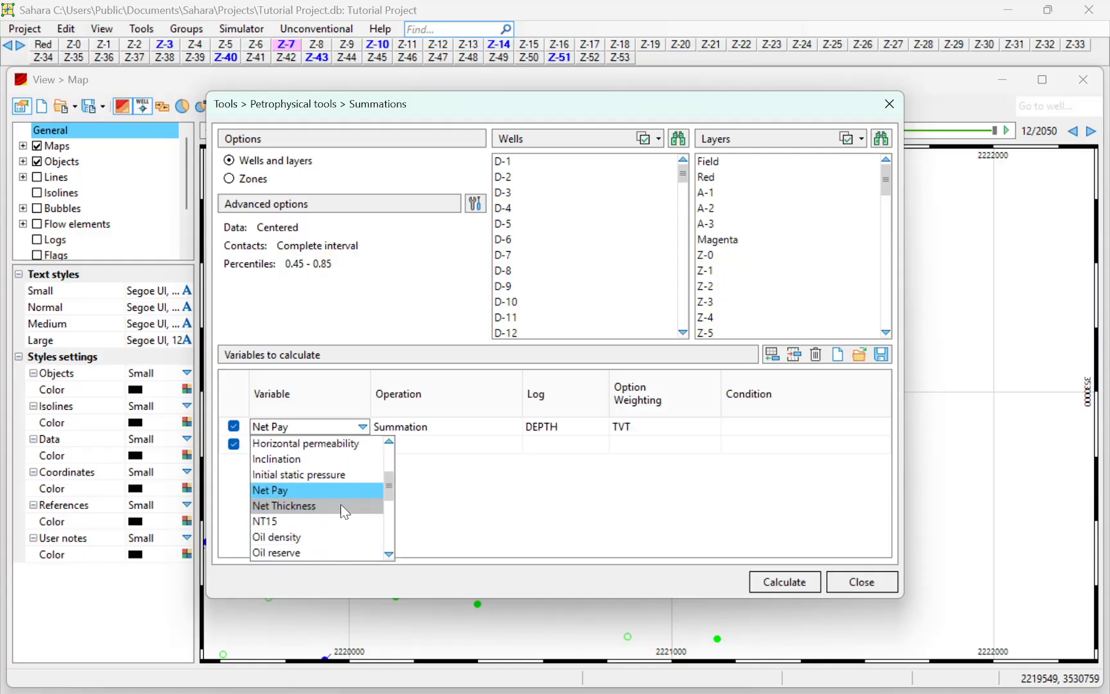
{"action": "left_click", "coordinate": [307, 521]}
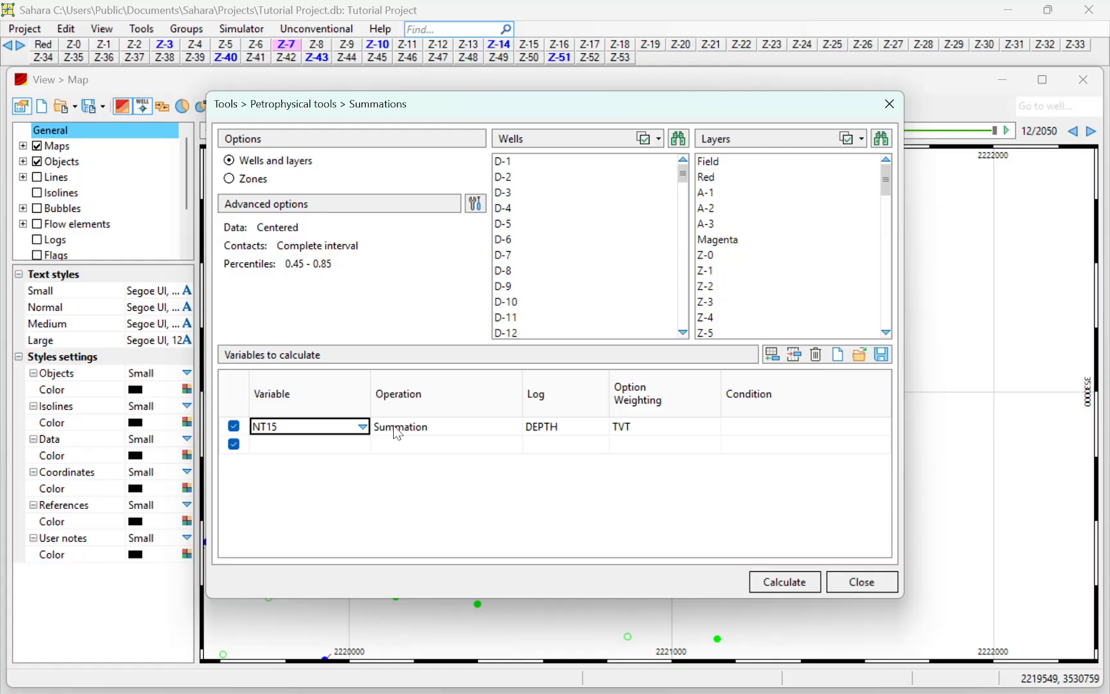
Set the NT15 row to the Summation operation on the DEPTH log with TVT as its option.
{"action": "left_click", "coordinate": [411, 427]}
{"action": "left_click", "coordinate": [410, 428]}
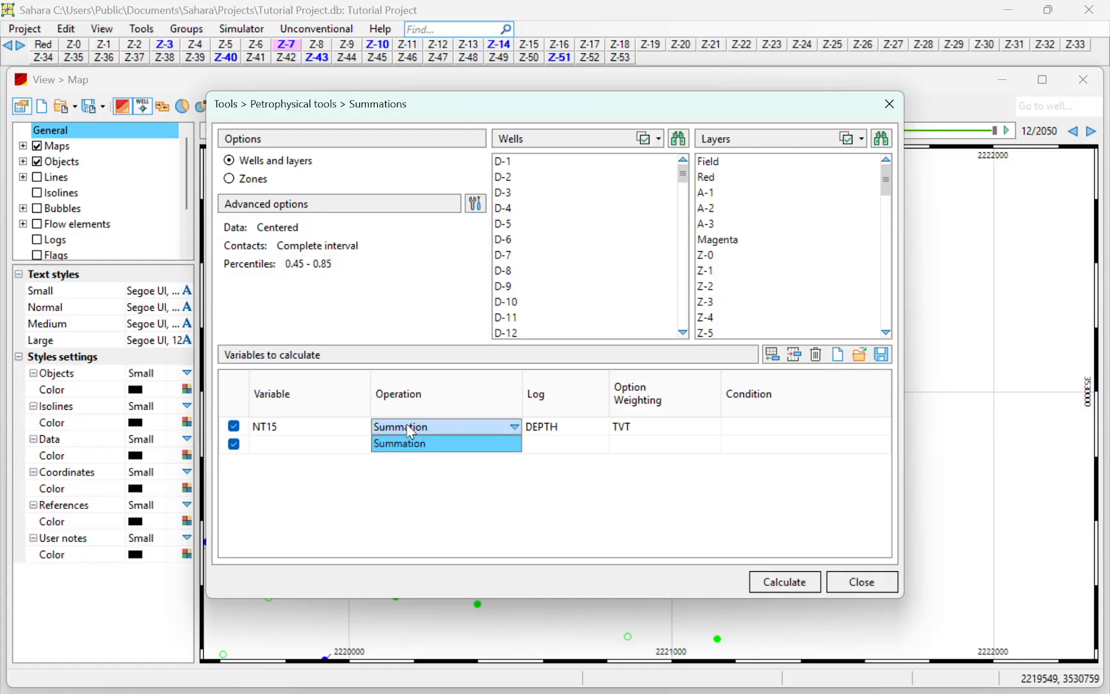
{"action": "left_click", "coordinate": [410, 429]}
{"action": "left_click", "coordinate": [551, 430]}
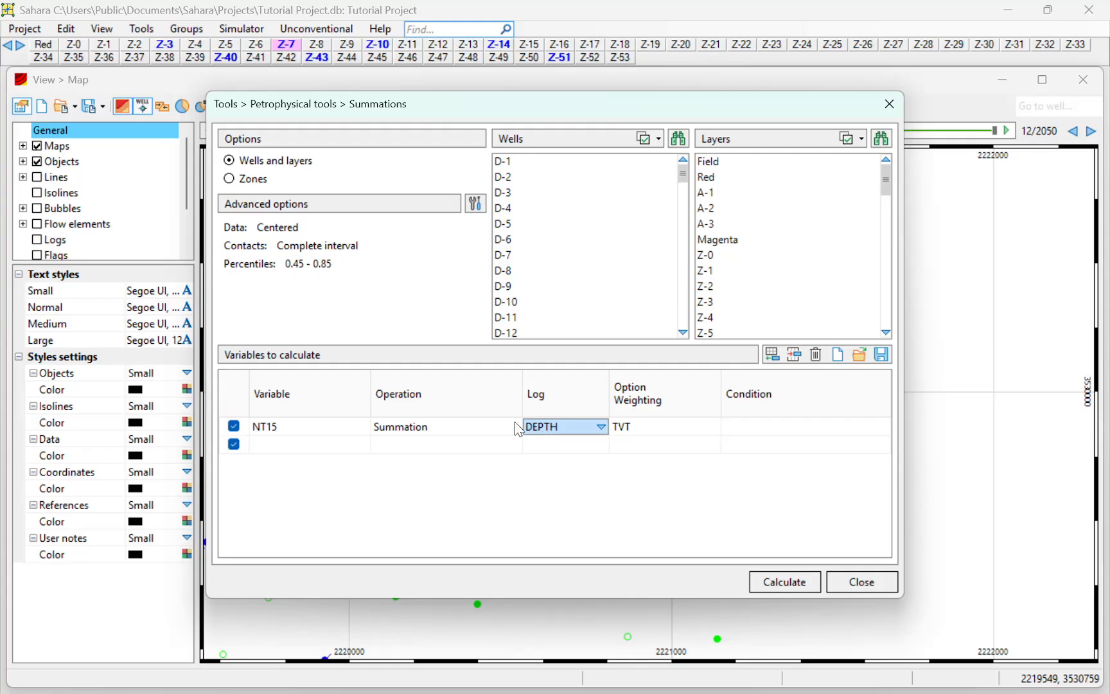
{"action": "left_click", "coordinate": [643, 436]}
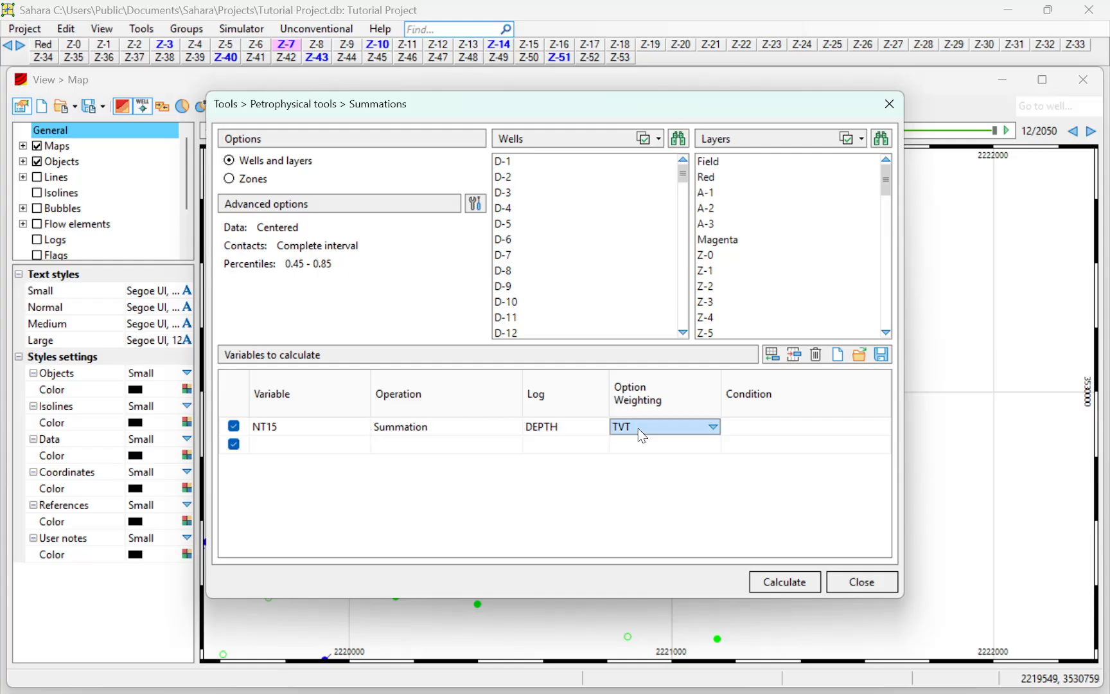
{"action": "left_click", "coordinate": [642, 436]}
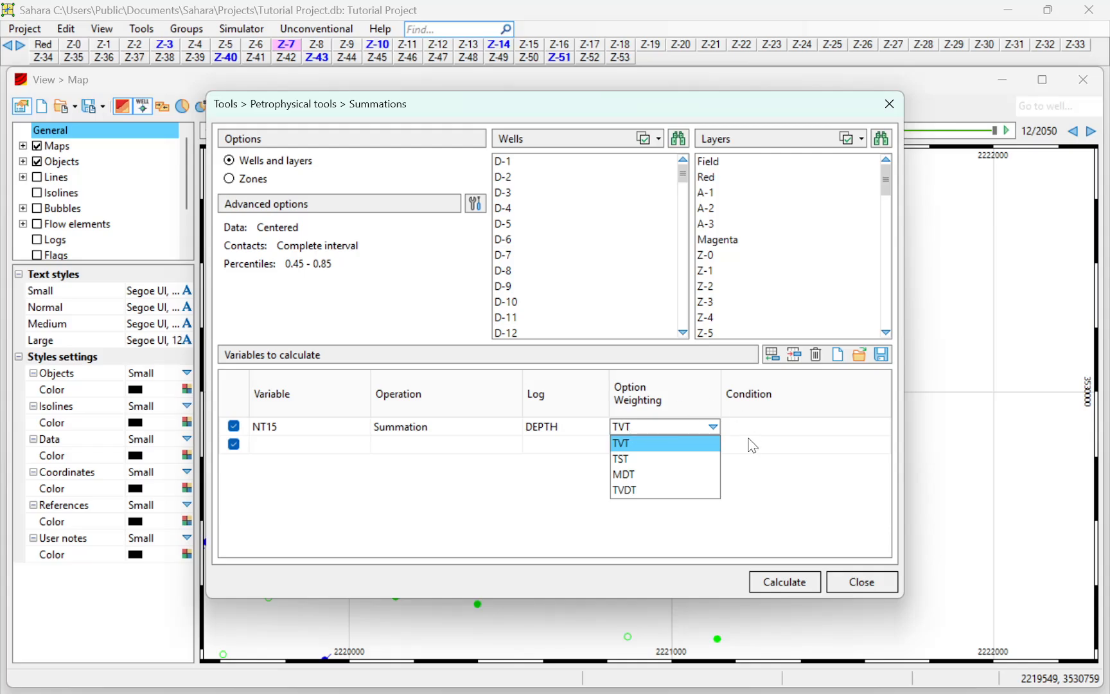
{"action": "left_click", "coordinate": [653, 445]}
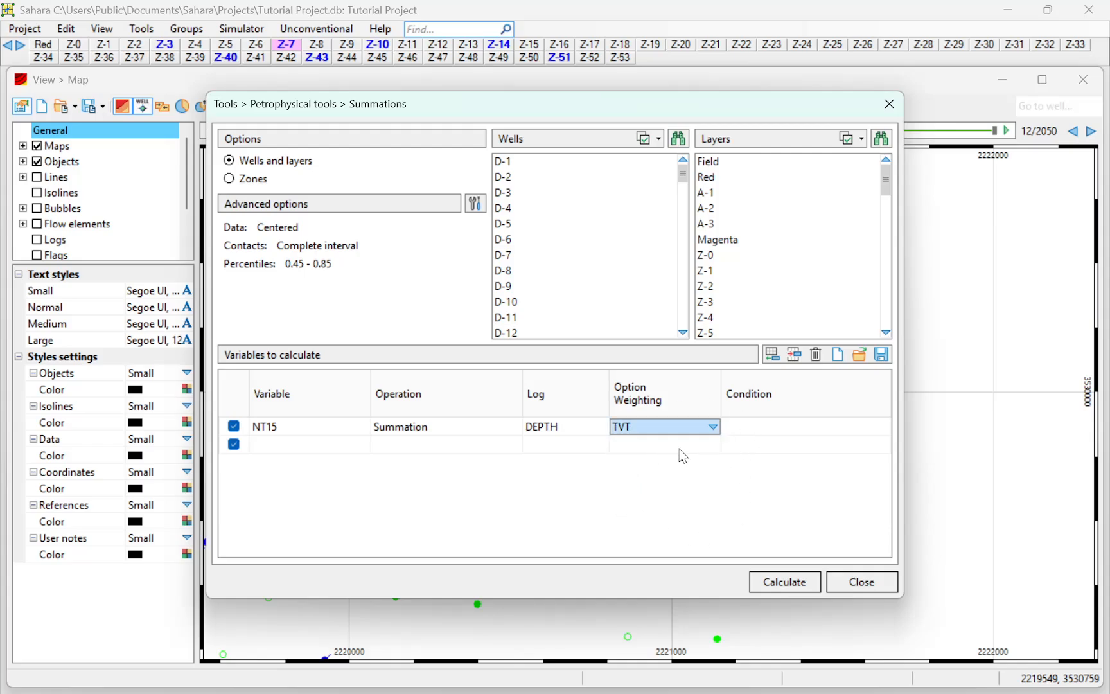
{"action": "left_click", "coordinate": [771, 429]}
{"action": "left_click", "coordinate": [780, 431]}
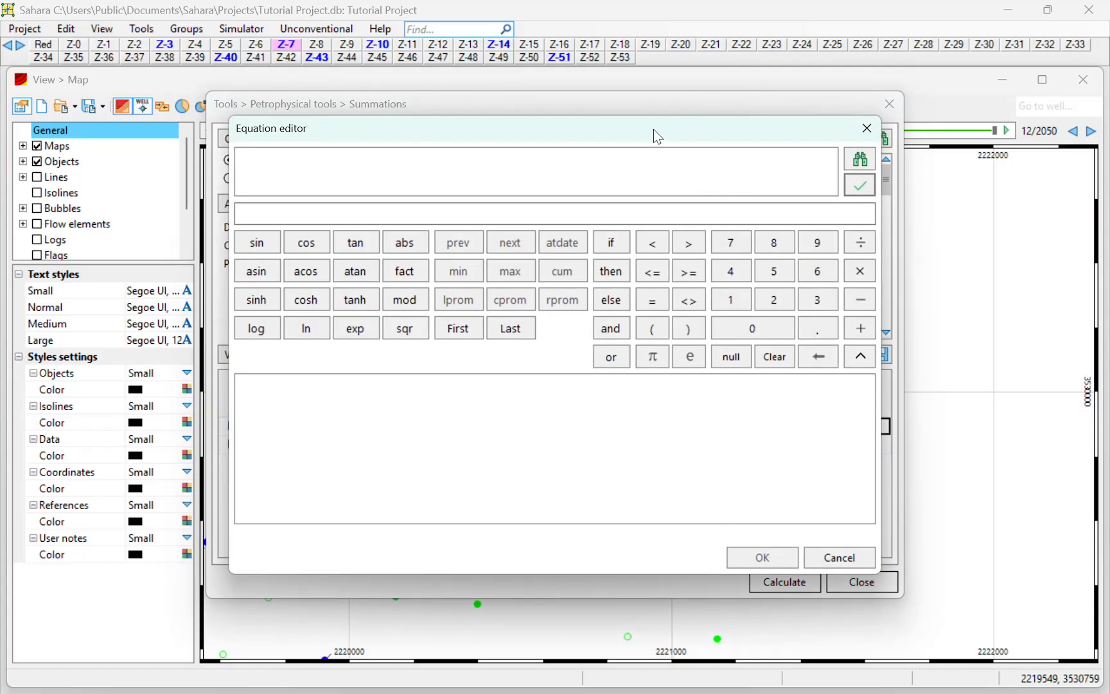
{"action": "left_click_drag", "start_coordinate": [652, 132], "coordinate": [675, 119]}
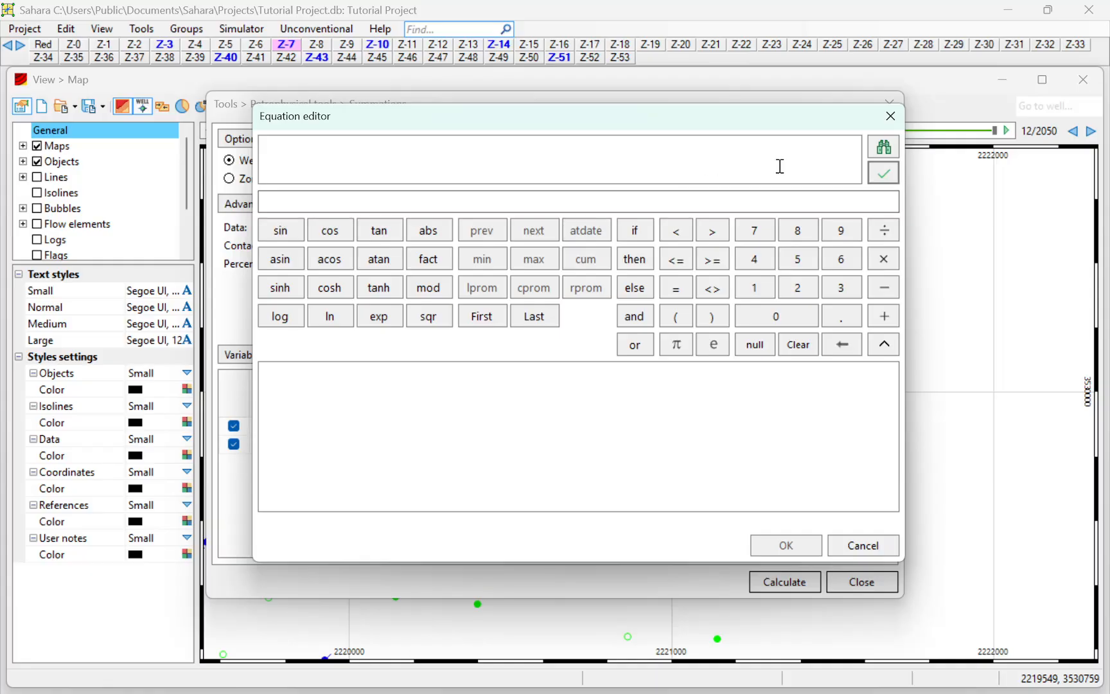
{"action": "left_click", "coordinate": [883, 147]}
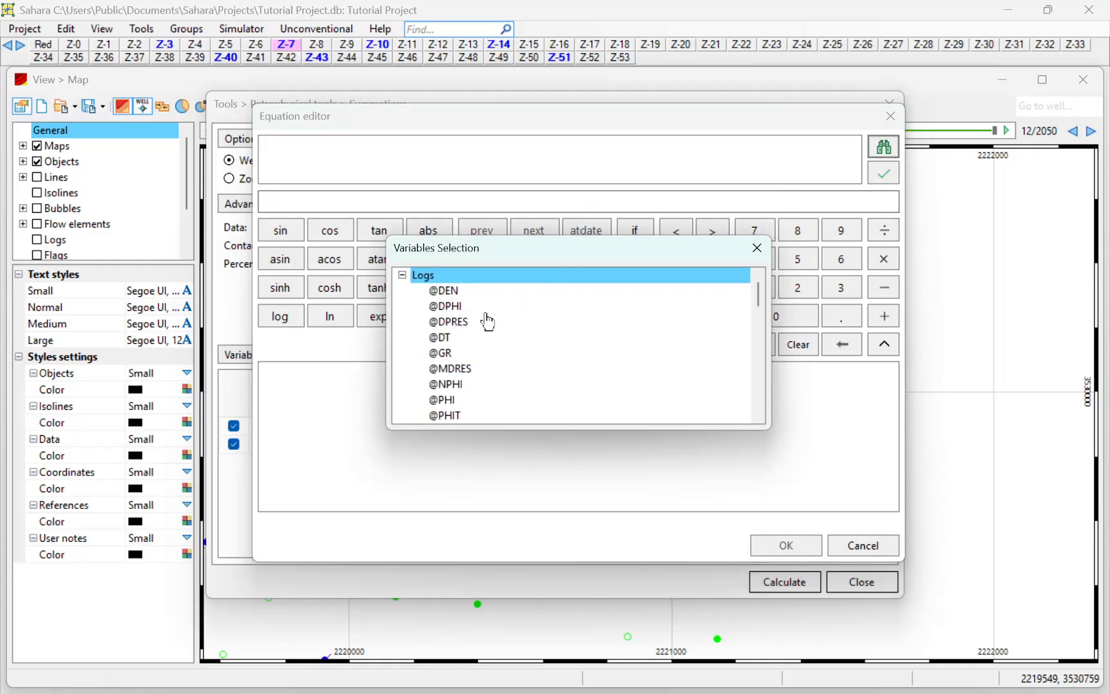
{"action": "scroll", "coordinate": [471, 322], "scroll_direction": "down", "scroll_amount": 4}
{"action": "scroll", "coordinate": [466, 350], "scroll_direction": "down", "scroll_amount": 3}
{"action": "scroll", "coordinate": [464, 352], "scroll_direction": "up", "scroll_amount": 5}
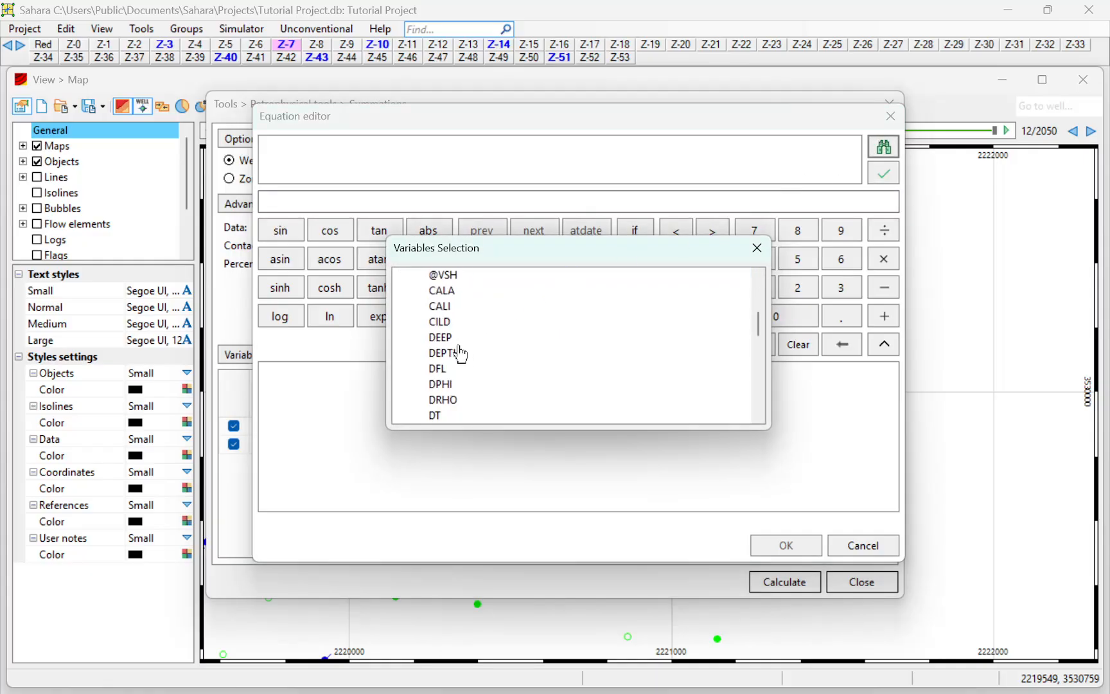
{"action": "scroll", "coordinate": [462, 350], "scroll_direction": "up", "scroll_amount": 1}
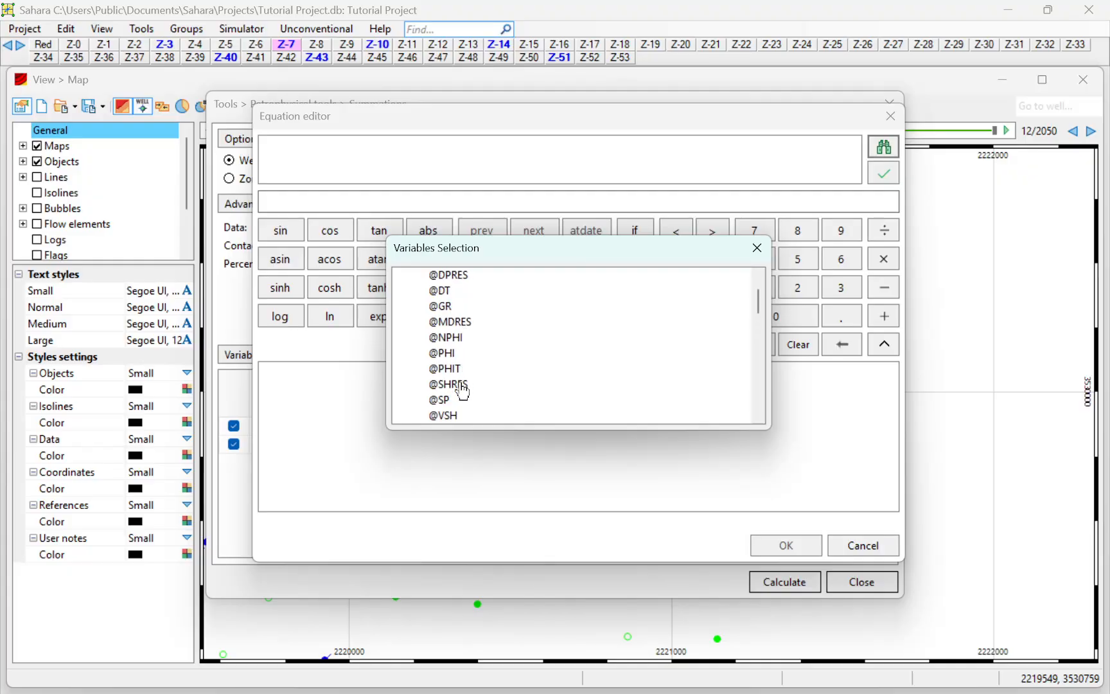
{"action": "double_click", "coordinate": [451, 369]}
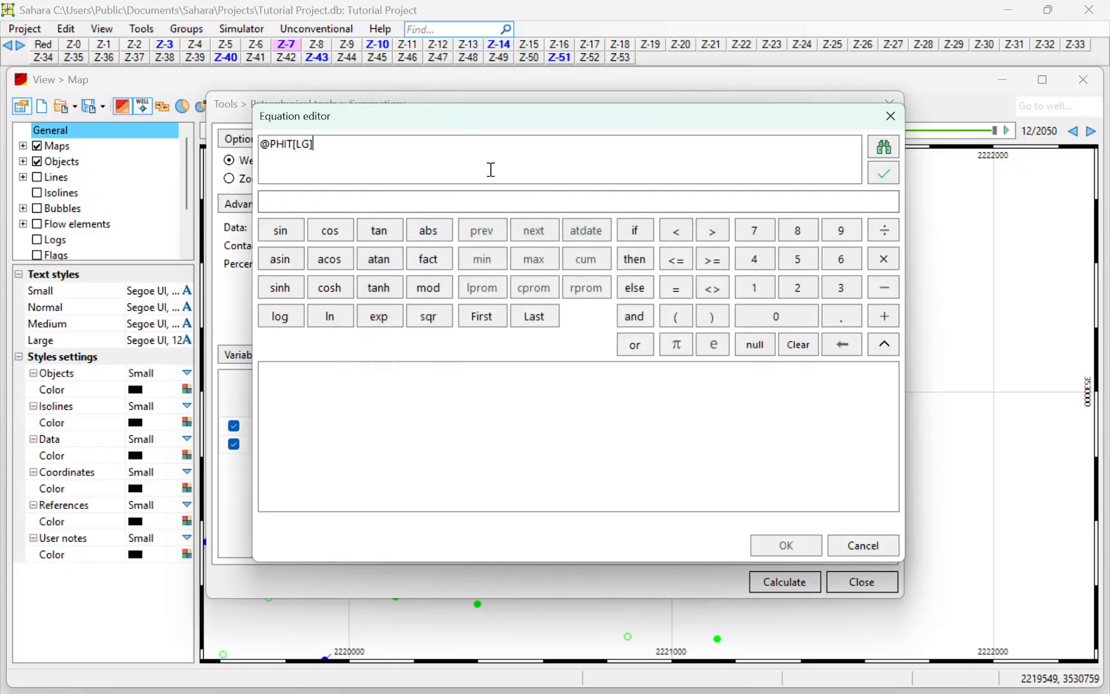
{"action": "type", "text": ">15"}
{"action": "left_click", "coordinate": [884, 173]}
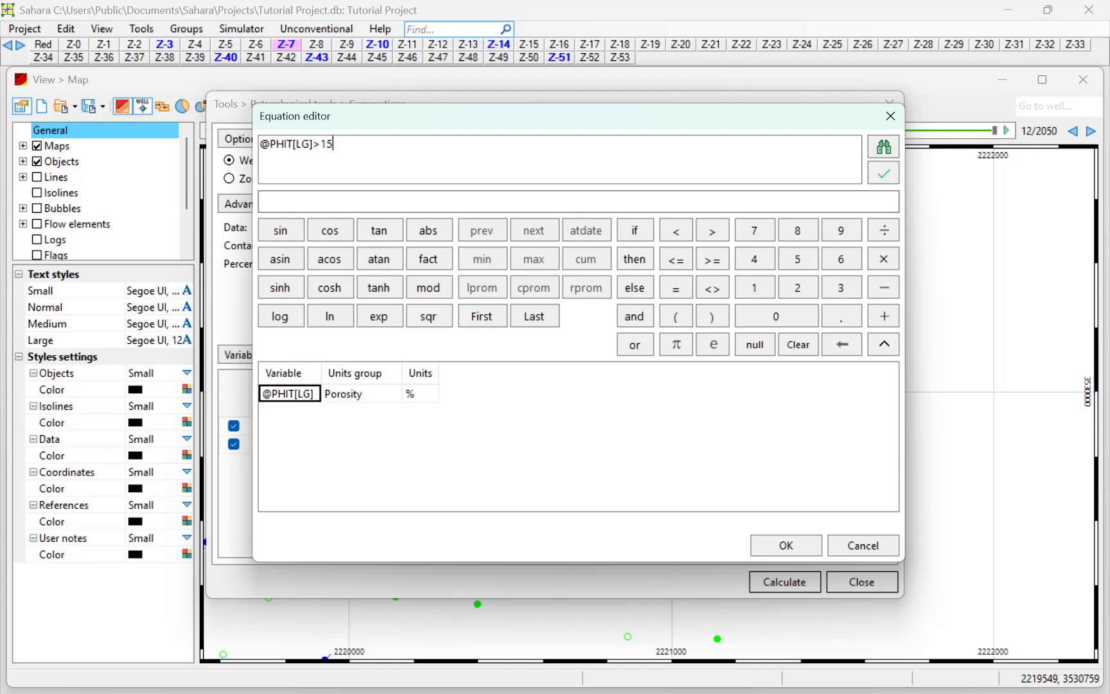
{"action": "left_click", "coordinate": [422, 393]}
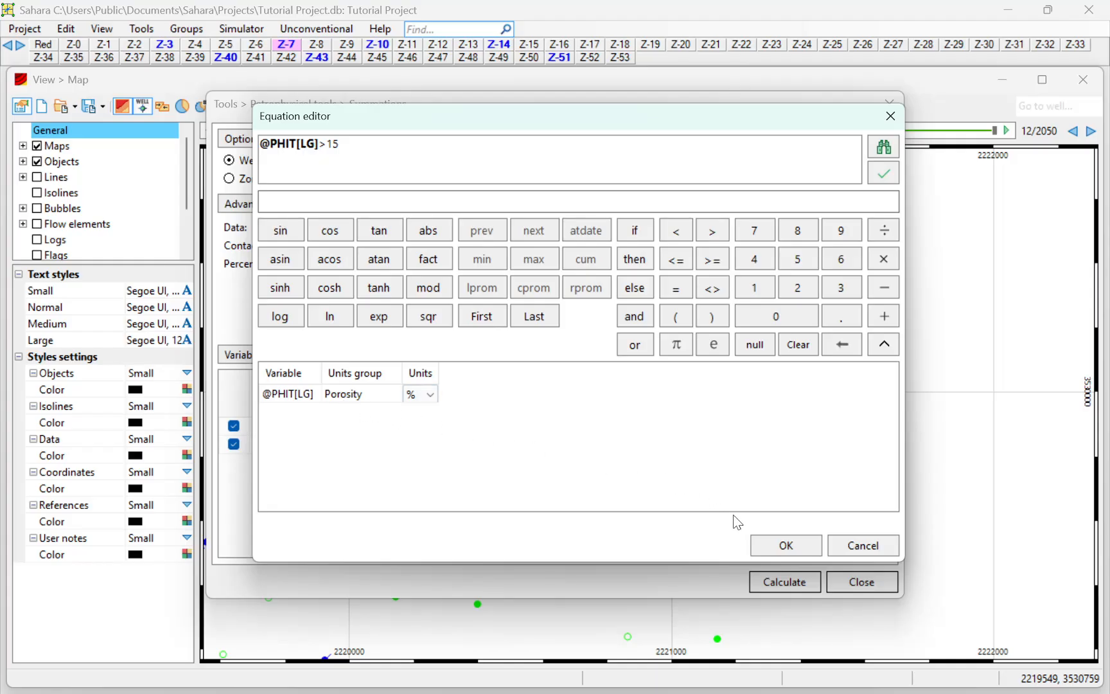
{"action": "left_click", "coordinate": [773, 547]}
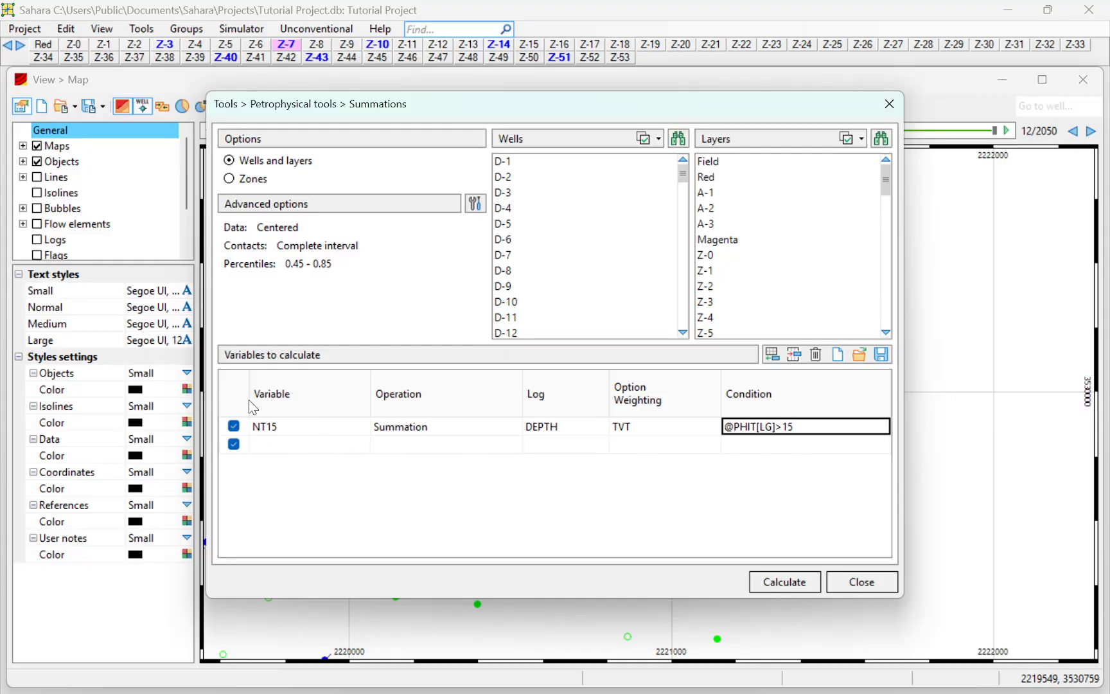
Set the variable of the second row in the variables to calculate to PHI15.
{"action": "left_click", "coordinate": [297, 446]}
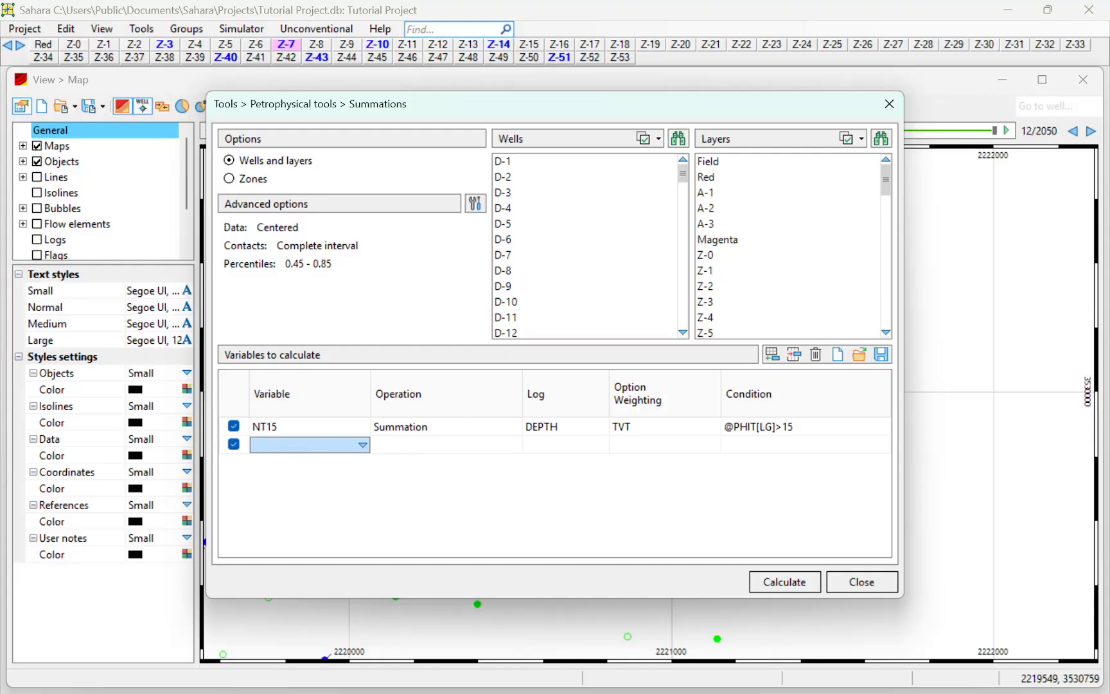
{"action": "left_click", "coordinate": [292, 443]}
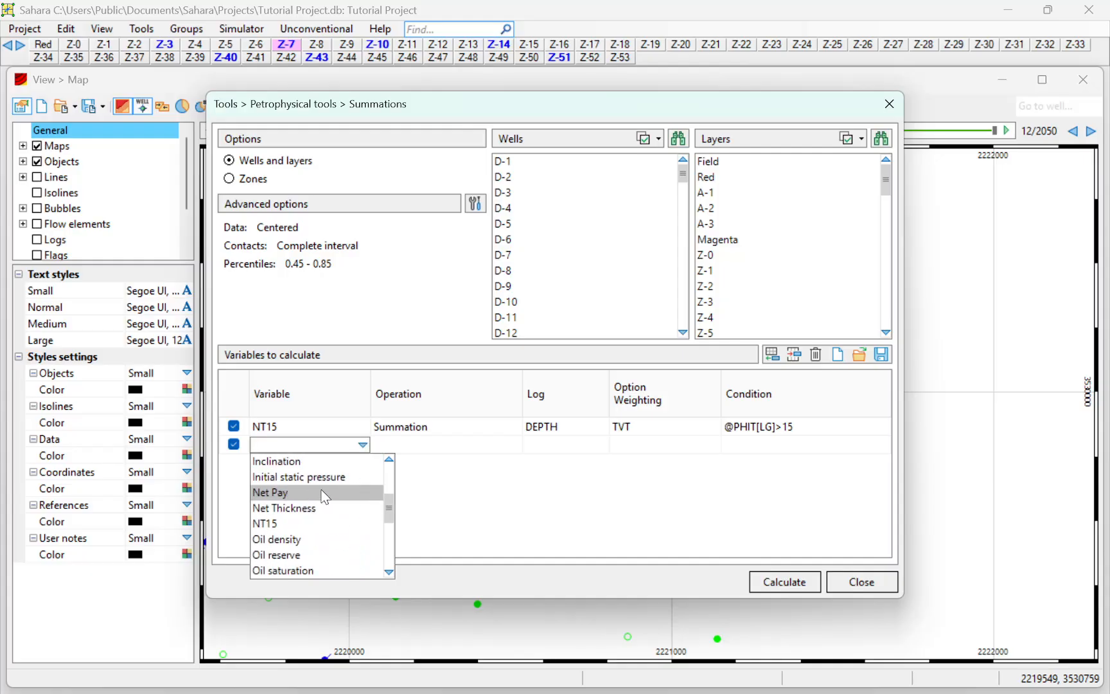
{"action": "scroll", "coordinate": [324, 496], "scroll_direction": "down", "scroll_amount": 2}
{"action": "scroll", "coordinate": [322, 533], "scroll_direction": "up", "scroll_amount": 1}
{"action": "left_click", "coordinate": [285, 555]}
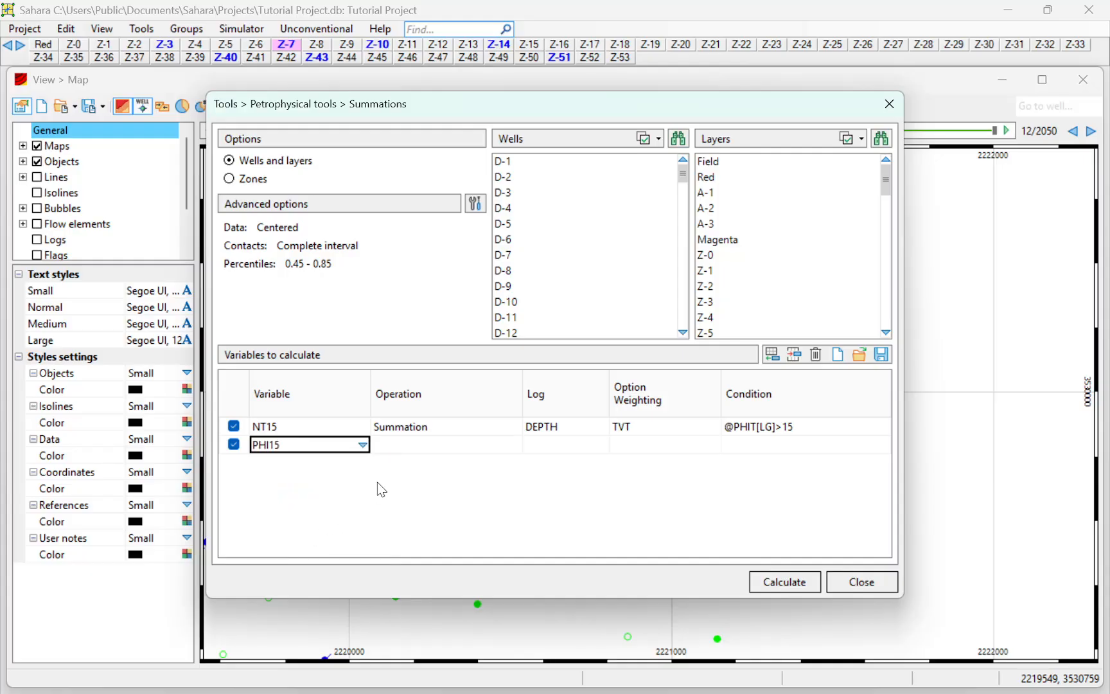
{"action": "left_click", "coordinate": [414, 447]}
{"action": "left_click", "coordinate": [416, 446]}
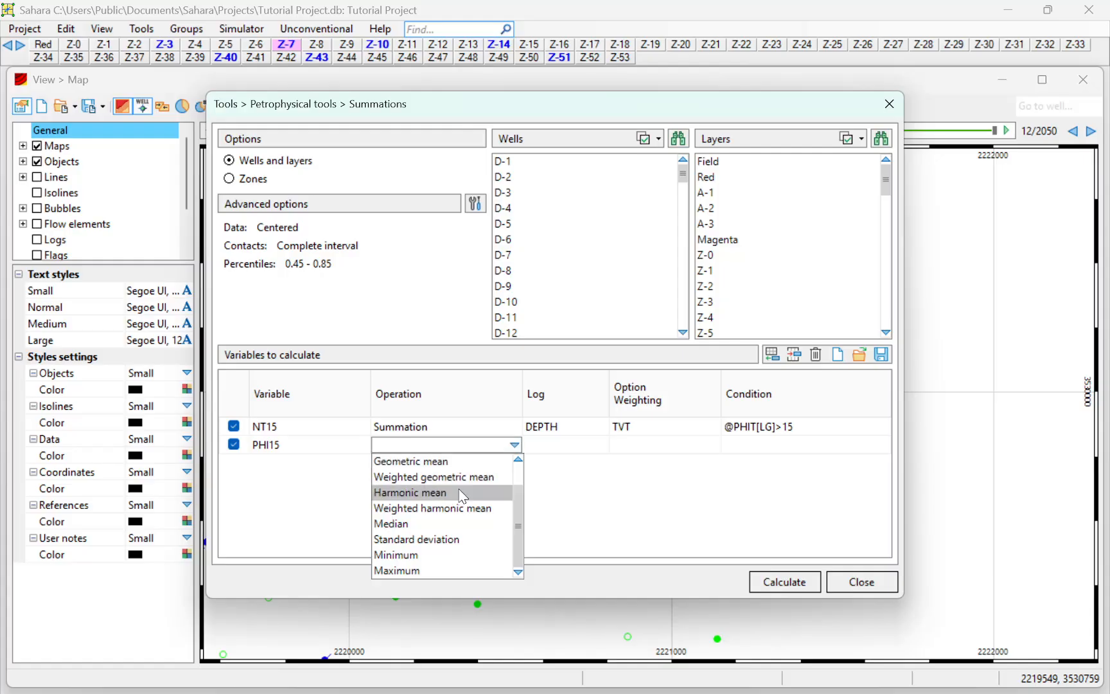
{"action": "scroll", "coordinate": [451, 515], "scroll_direction": "up", "scroll_amount": 1}
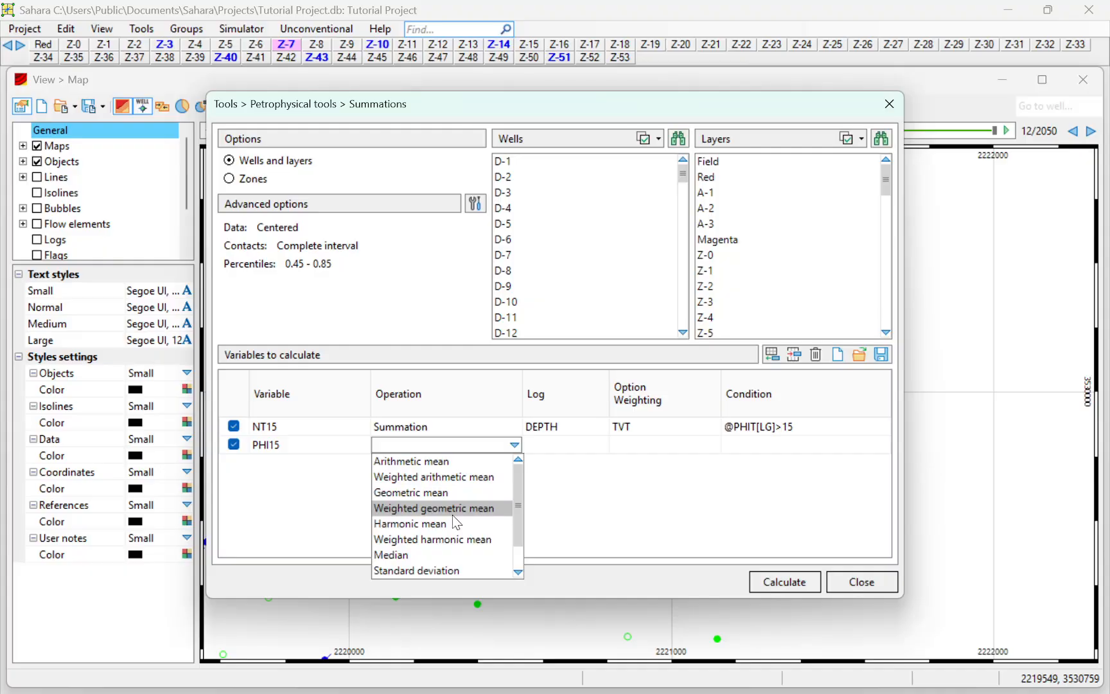
{"action": "left_click", "coordinate": [450, 463]}
{"action": "left_click", "coordinate": [537, 446]}
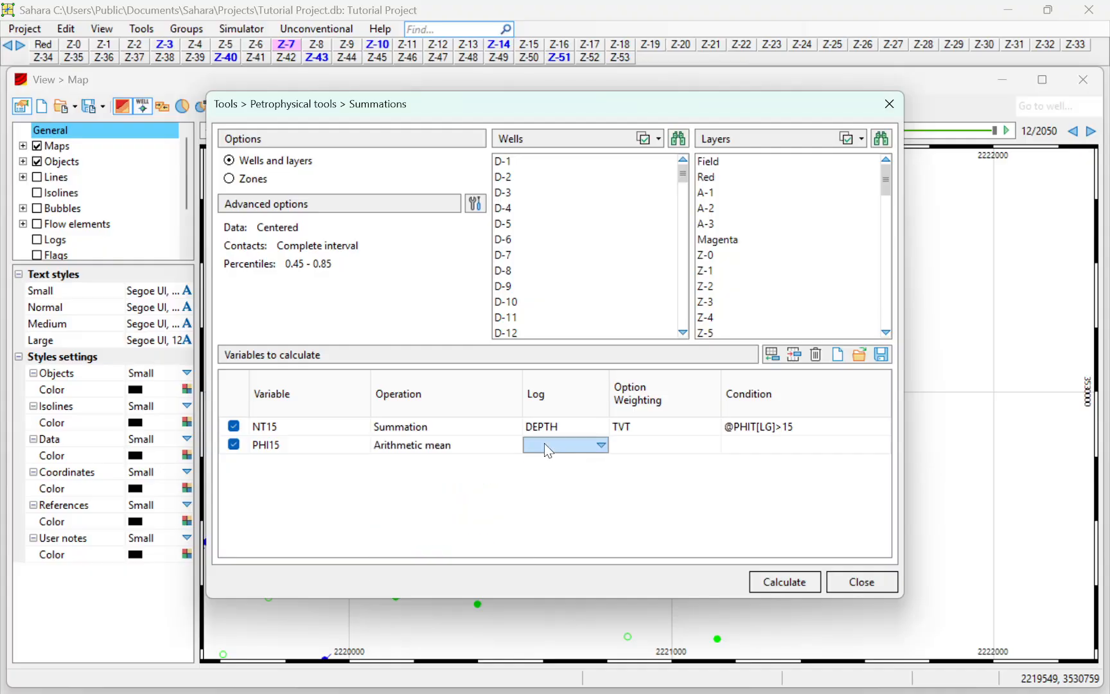
{"action": "left_click", "coordinate": [548, 450]}
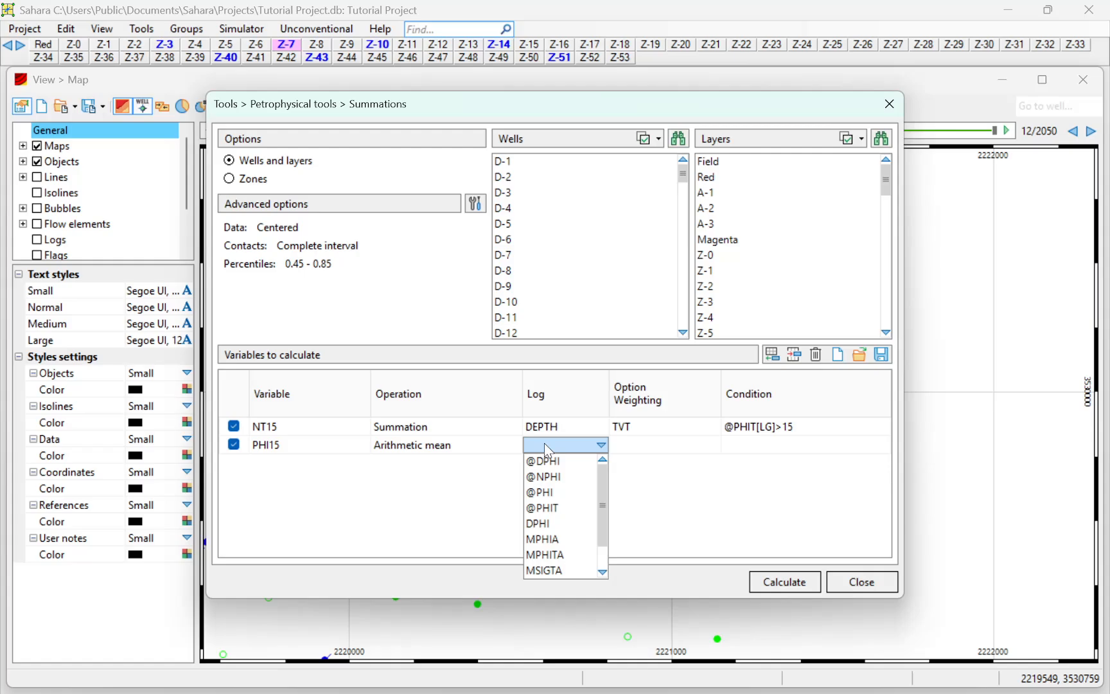
{"action": "left_click", "coordinate": [566, 507]}
{"action": "left_click", "coordinate": [641, 450]}
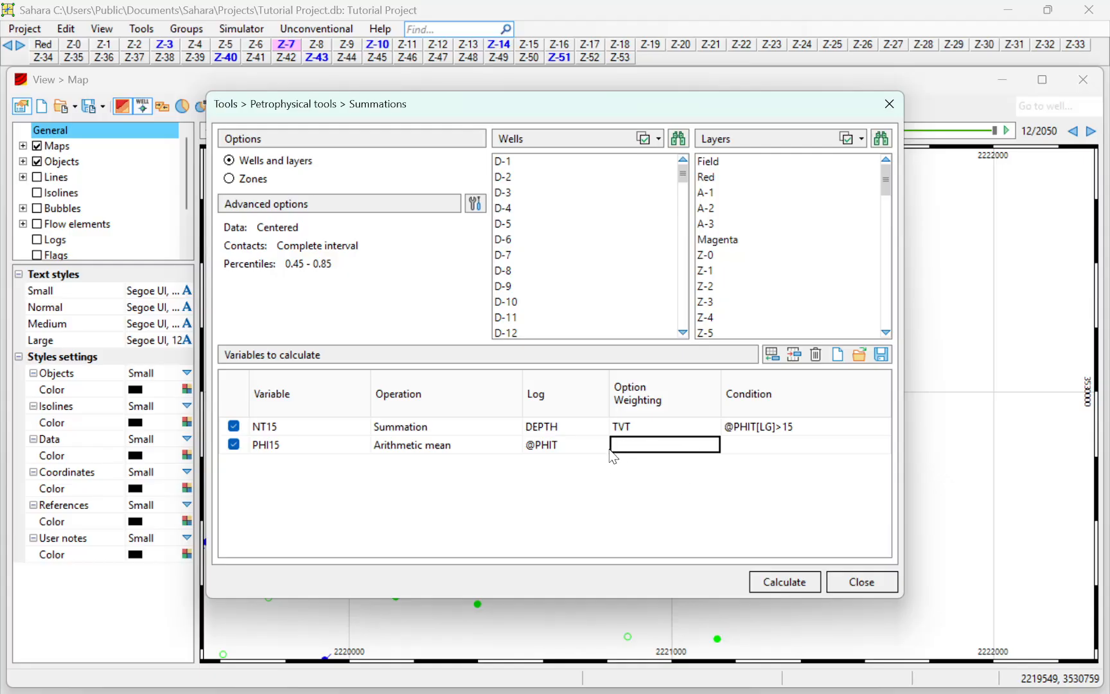
{"action": "left_click", "coordinate": [736, 448]}
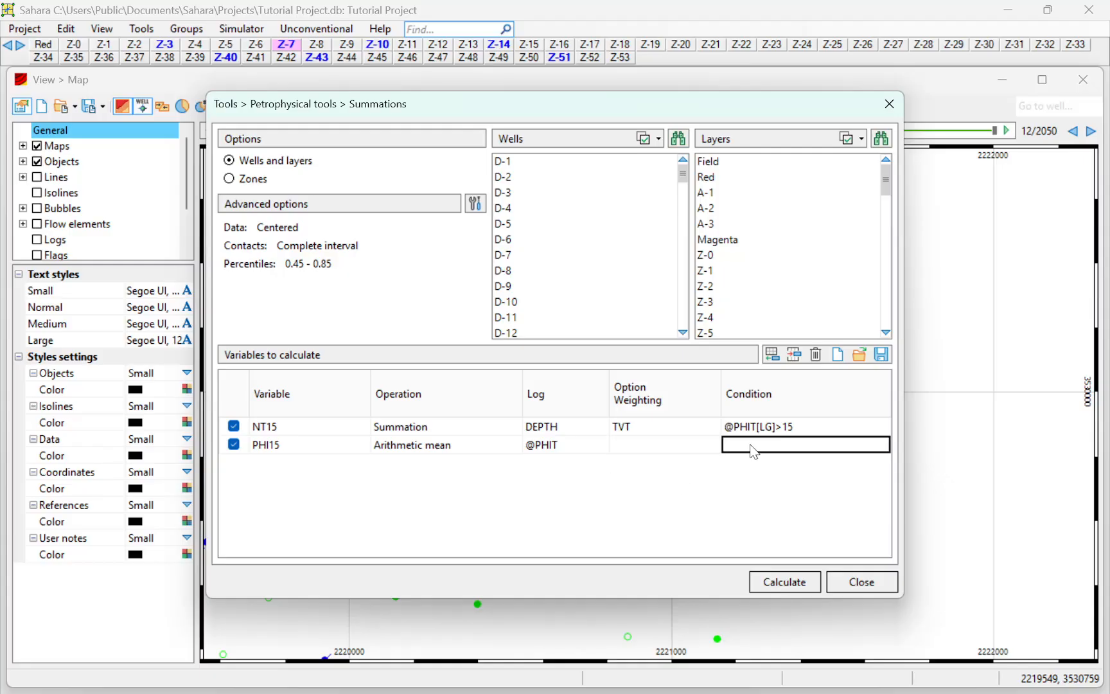
{"action": "double_click", "coordinate": [754, 452]}
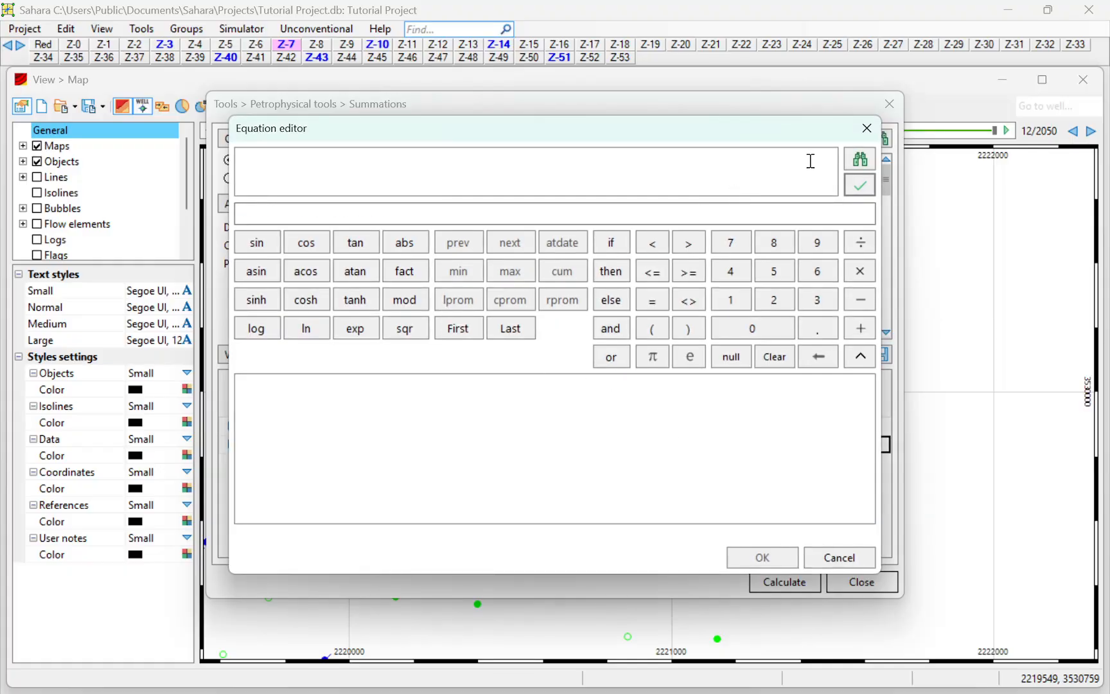
{"action": "left_click", "coordinate": [859, 162]}
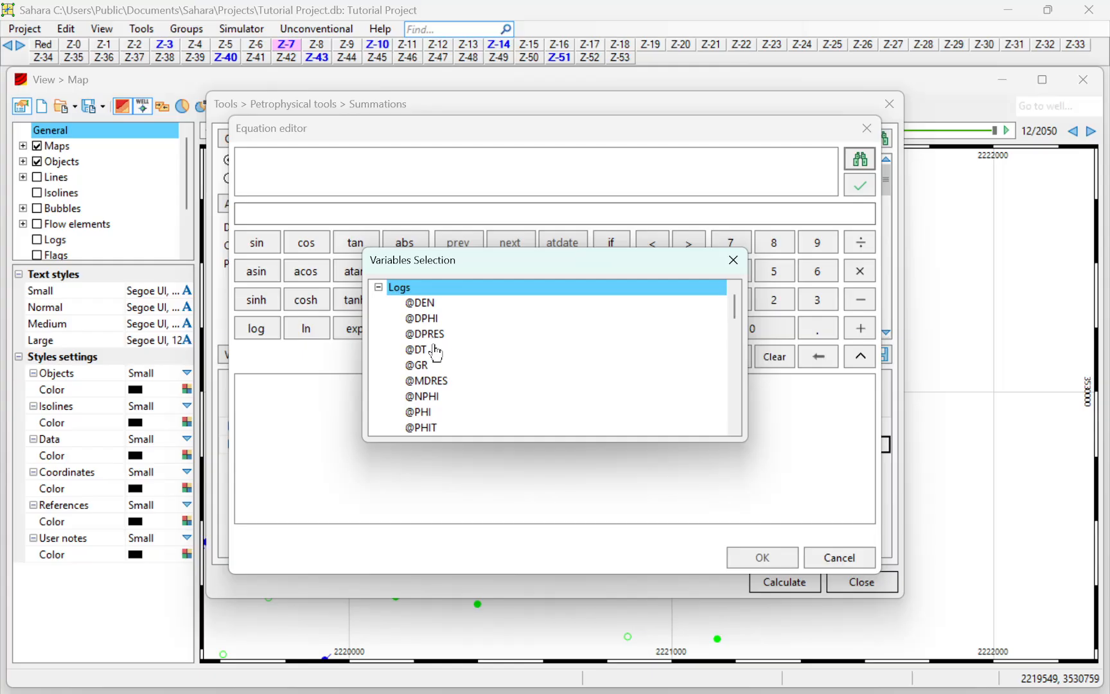
{"action": "scroll", "coordinate": [439, 379], "scroll_direction": "down", "scroll_amount": 1}
{"action": "left_click", "coordinate": [428, 383]}
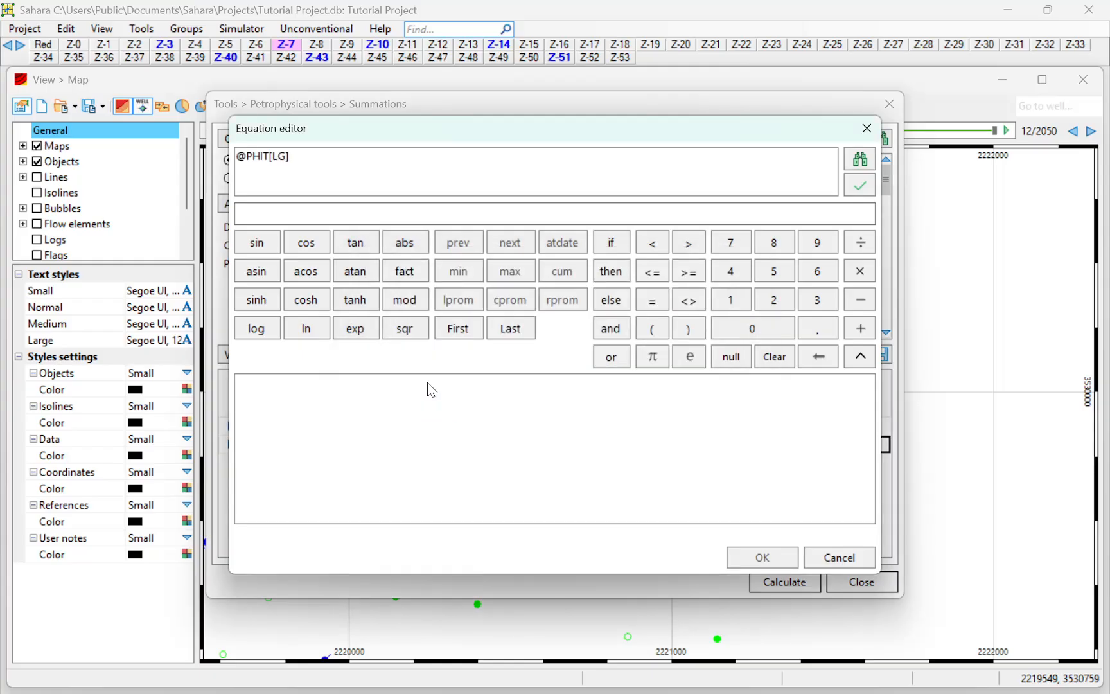
{"action": "type", "text": ">15"}
{"action": "left_click", "coordinate": [859, 186]}
{"action": "left_click", "coordinate": [761, 557]}
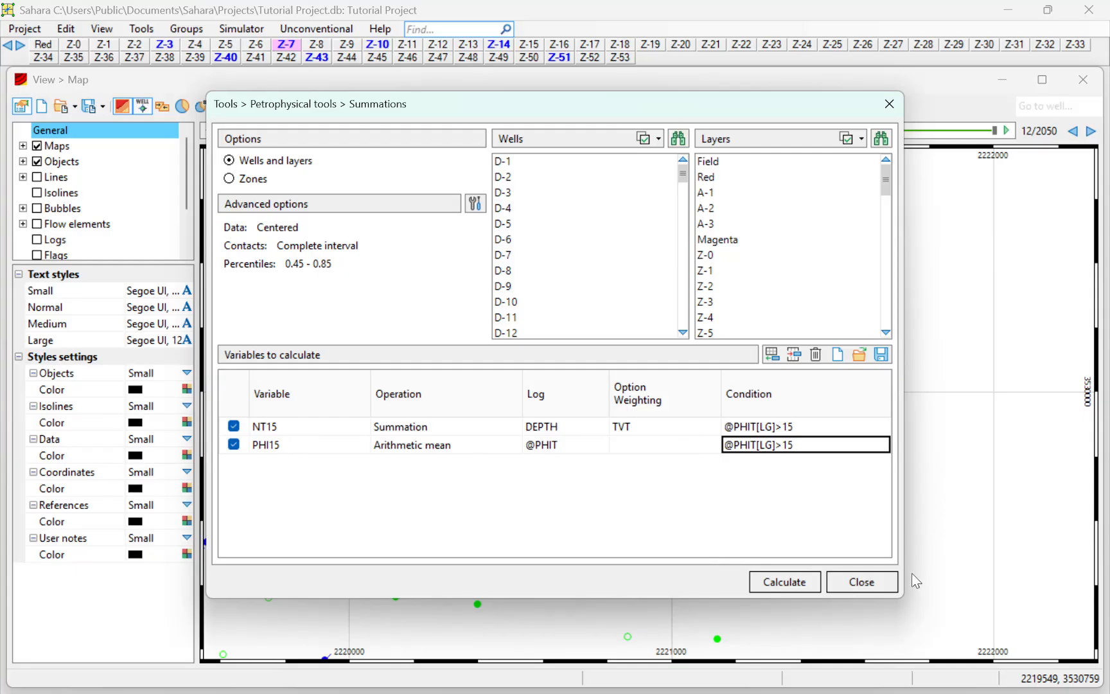
Calculate NT15 and PHI15, review the details of the processed records and close the Summations tool.
{"action": "left_click", "coordinate": [804, 585]}
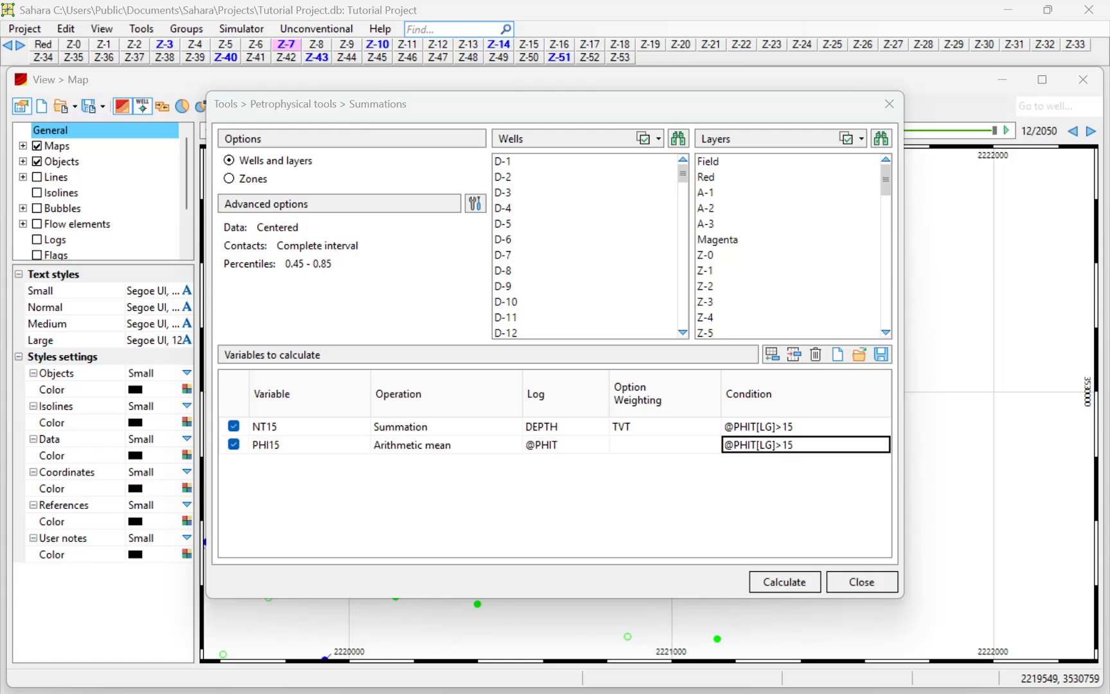
{"action": "left_click_drag", "start_coordinate": [1, 319], "coordinate": [641, 137]}
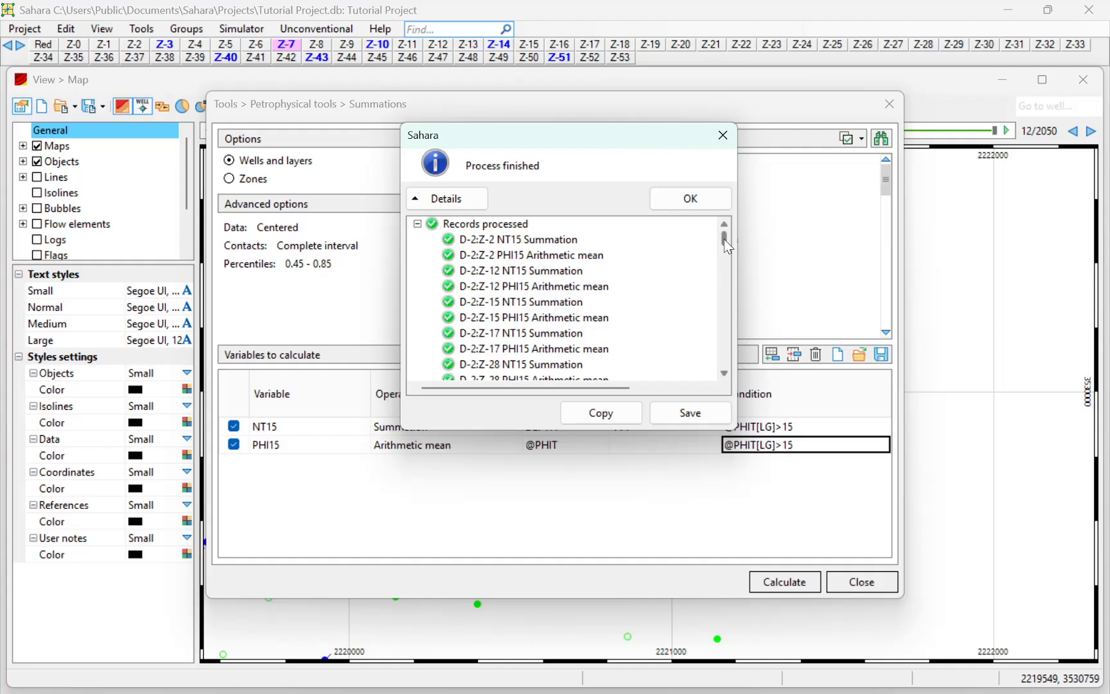
{"action": "mouse_move", "coordinate": [728, 242]}
{"action": "left_mouse_down"}
{"action": "mouse_move", "coordinate": [723, 384]}
{"action": "mouse_move", "coordinate": [721, 225]}
{"action": "left_mouse_up"}
{"action": "left_click", "coordinate": [691, 198]}
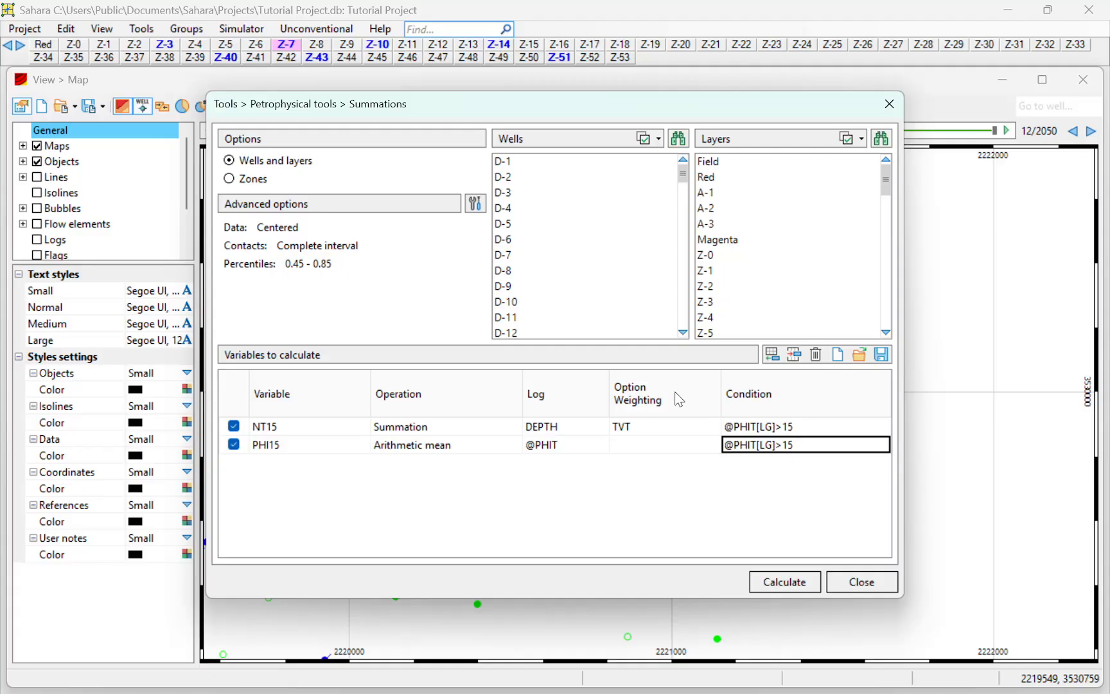
{"action": "left_click", "coordinate": [889, 105]}
Set the format of the map's bubbles to Bars.
{"action": "left_click_drag", "start_coordinate": [615, 398], "coordinate": [615, 274]}
{"action": "left_click_drag", "start_coordinate": [602, 396], "coordinate": [619, 335]}
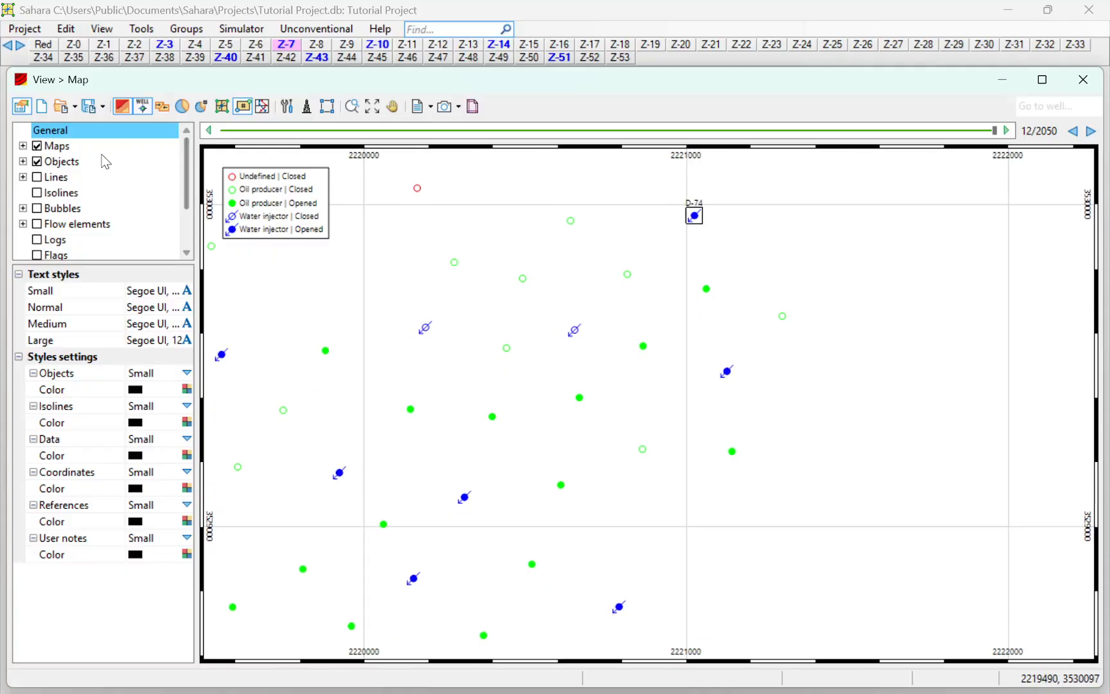
{"action": "left_click", "coordinate": [58, 209]}
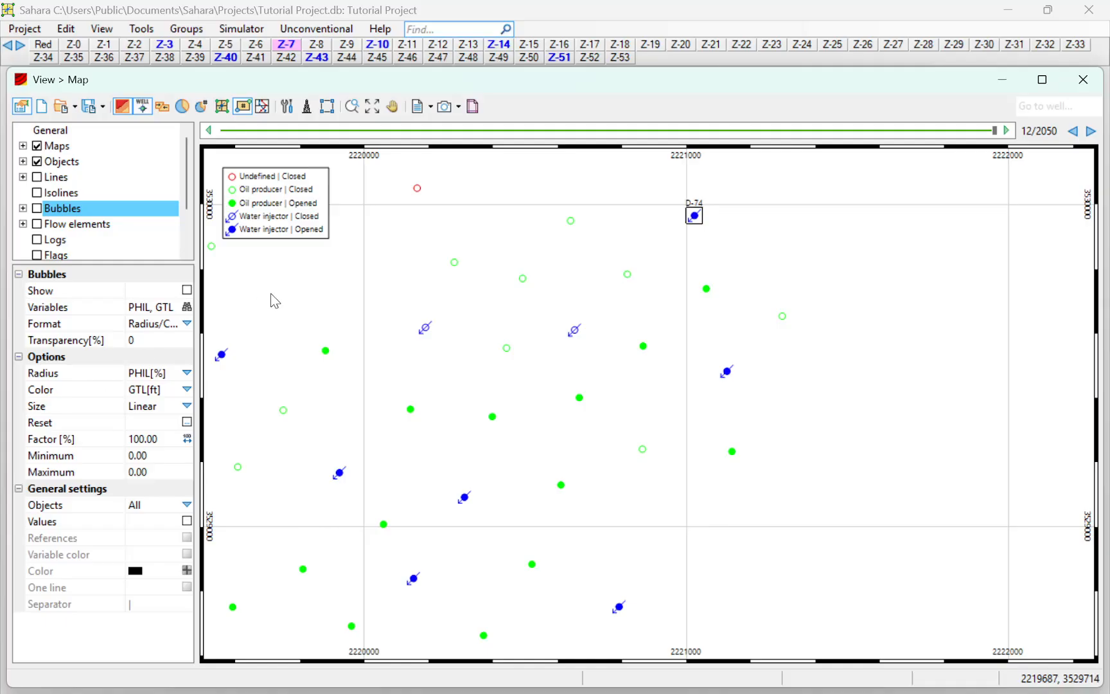
{"action": "left_click", "coordinate": [187, 323]}
{"action": "left_click", "coordinate": [143, 370]}
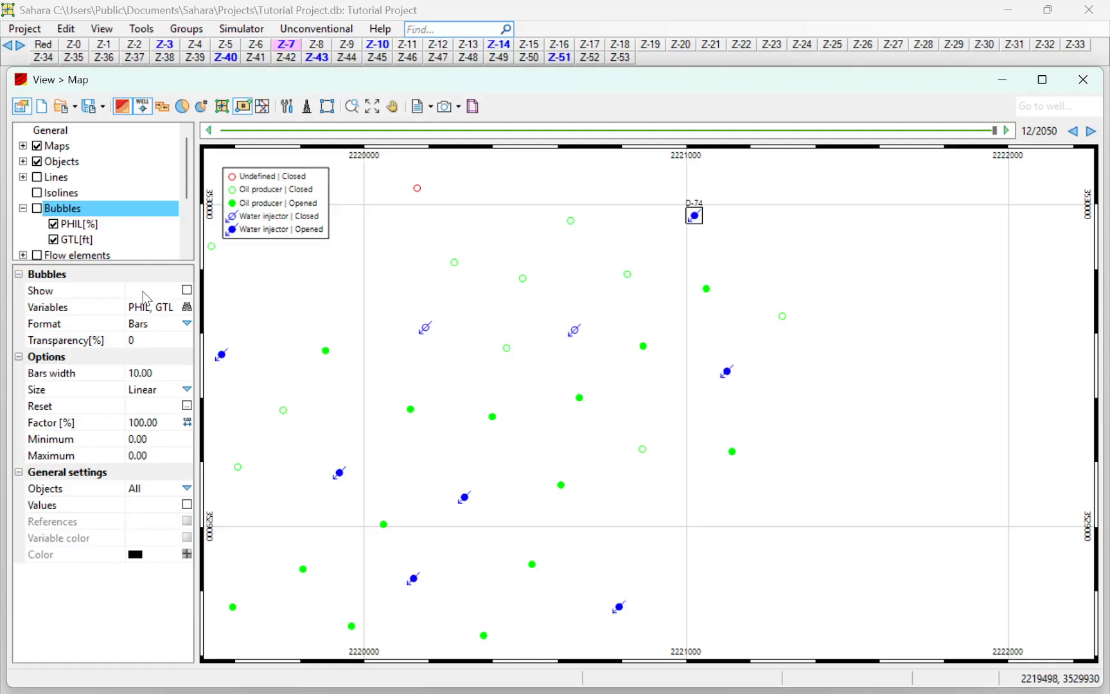
Remove the Porosity and Gross Thickness layer variables from the bubbles' variable selection.
{"action": "left_click", "coordinate": [187, 306]}
{"action": "left_click", "coordinate": [434, 411]}
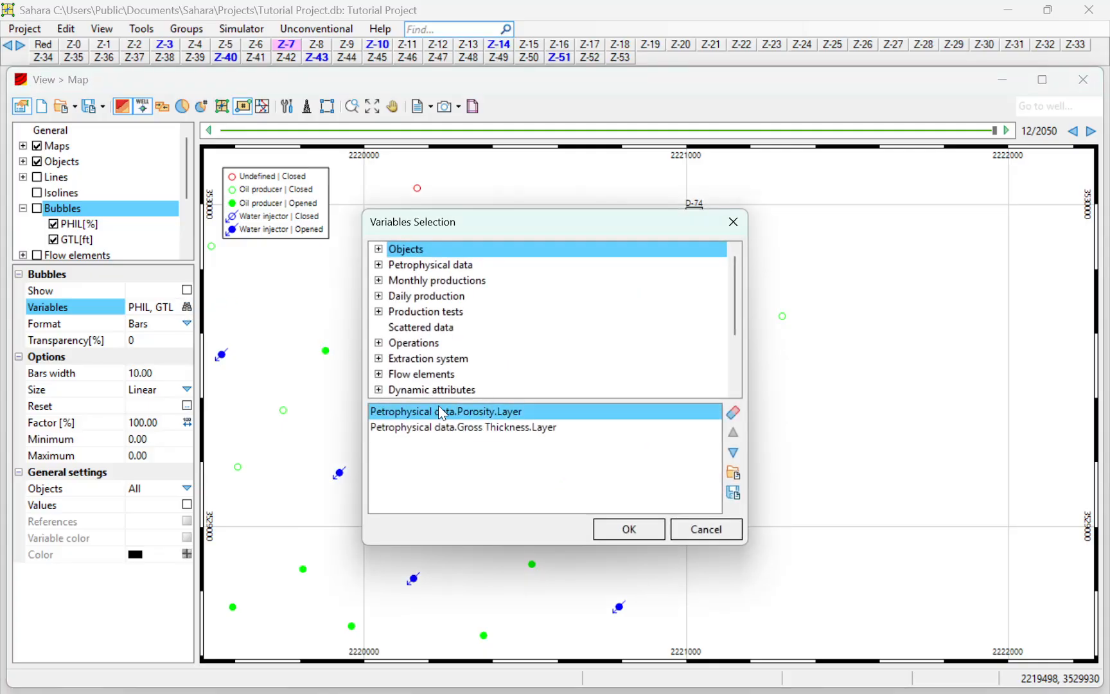
{"action": "left_click", "coordinate": [733, 412]}
{"action": "left_click", "coordinate": [733, 412]}
Add the Layer-level NT15 and PHI15 petrophysical variables to the bubbles and show both as bars on the map.
{"action": "left_click", "coordinate": [379, 265]}
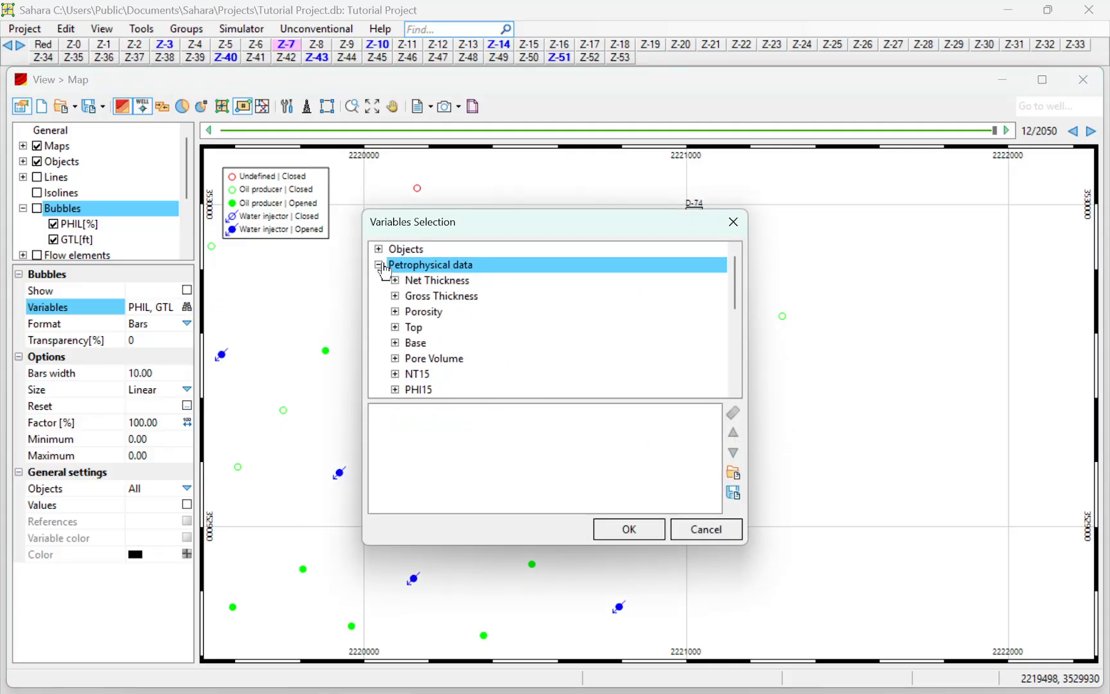
{"action": "scroll", "coordinate": [413, 350], "scroll_direction": "down", "scroll_amount": 1}
{"action": "left_click", "coordinate": [396, 328]}
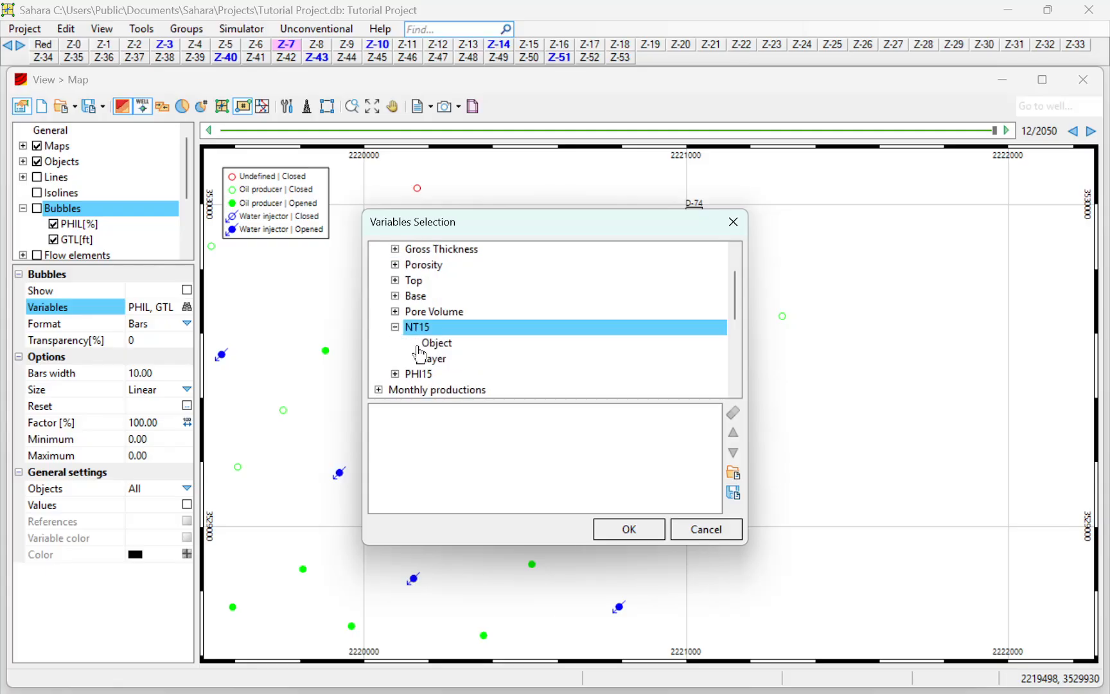
{"action": "double_click", "coordinate": [435, 360]}
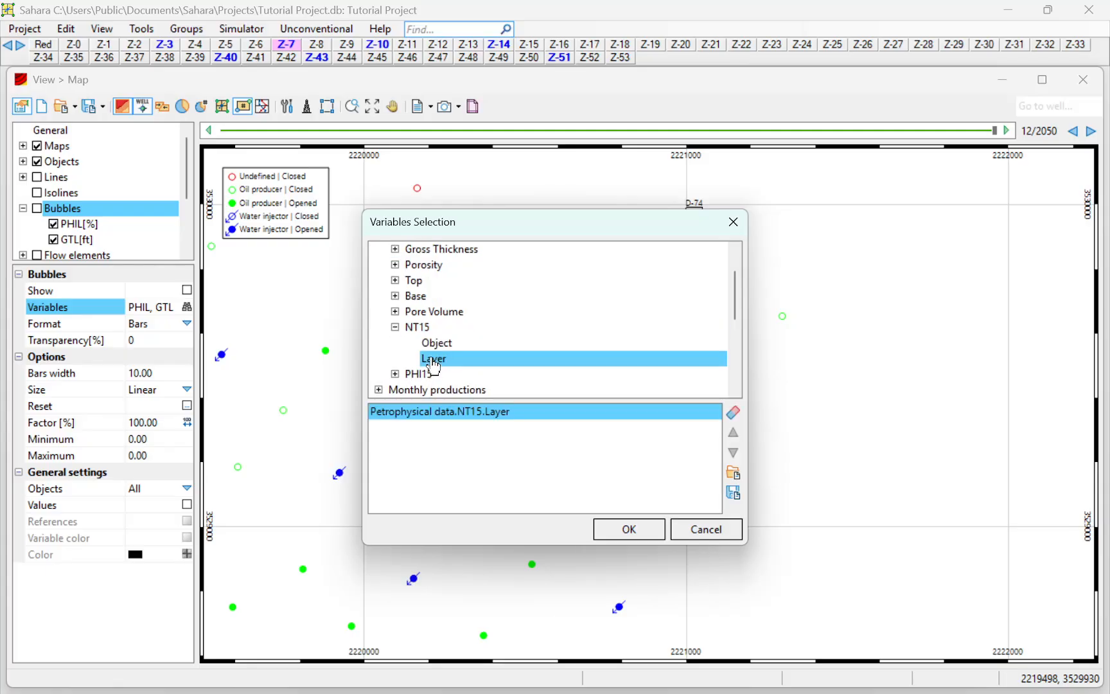
{"action": "scroll", "coordinate": [434, 363], "scroll_direction": "down", "scroll_amount": 1}
{"action": "left_click", "coordinate": [395, 327]}
{"action": "double_click", "coordinate": [431, 359]}
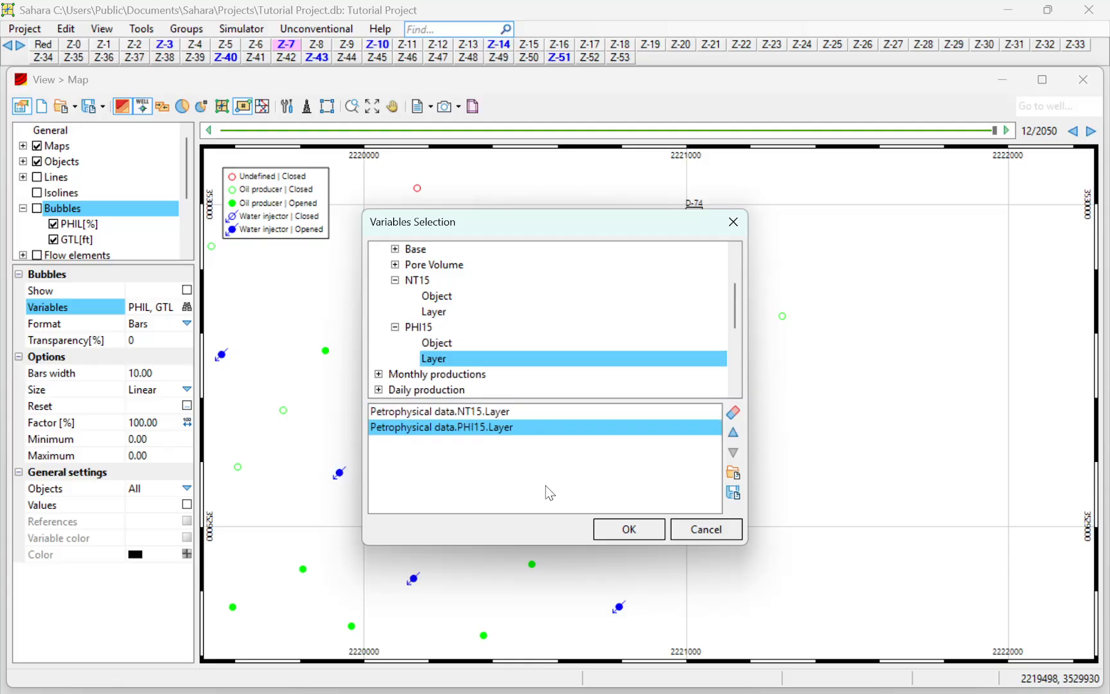
{"action": "left_click", "coordinate": [622, 530]}
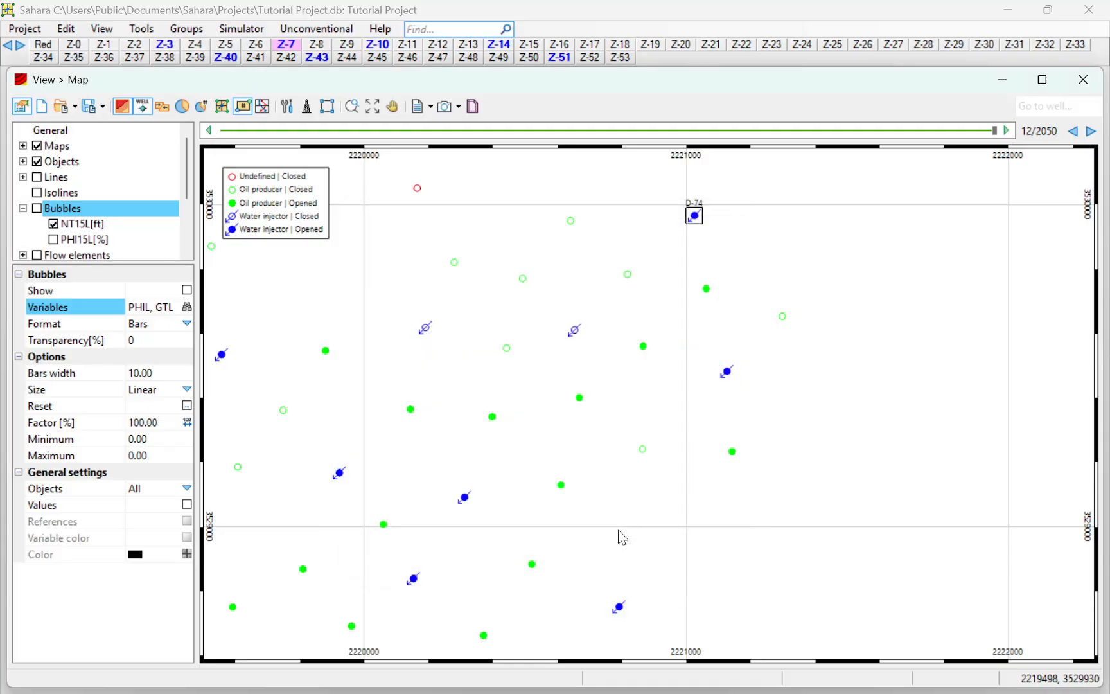
{"action": "left_click", "coordinate": [59, 242]}
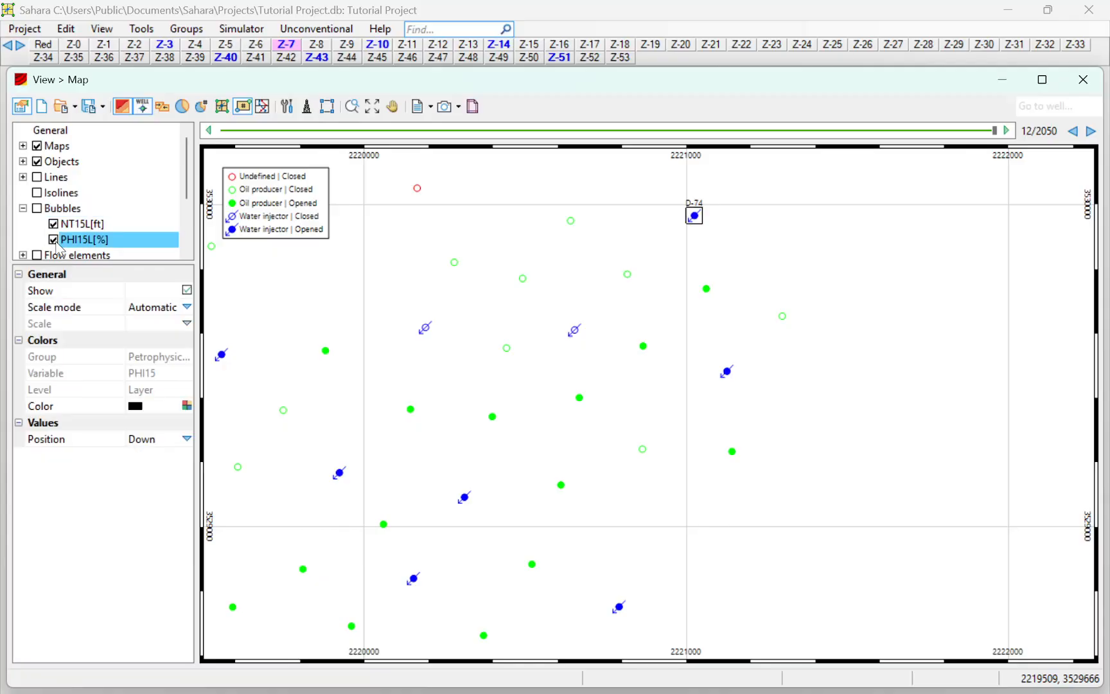
{"action": "left_click", "coordinate": [36, 208]}
Set the color of the NT15L bars to light violet, trying dark purple first.
{"action": "left_click", "coordinate": [87, 225]}
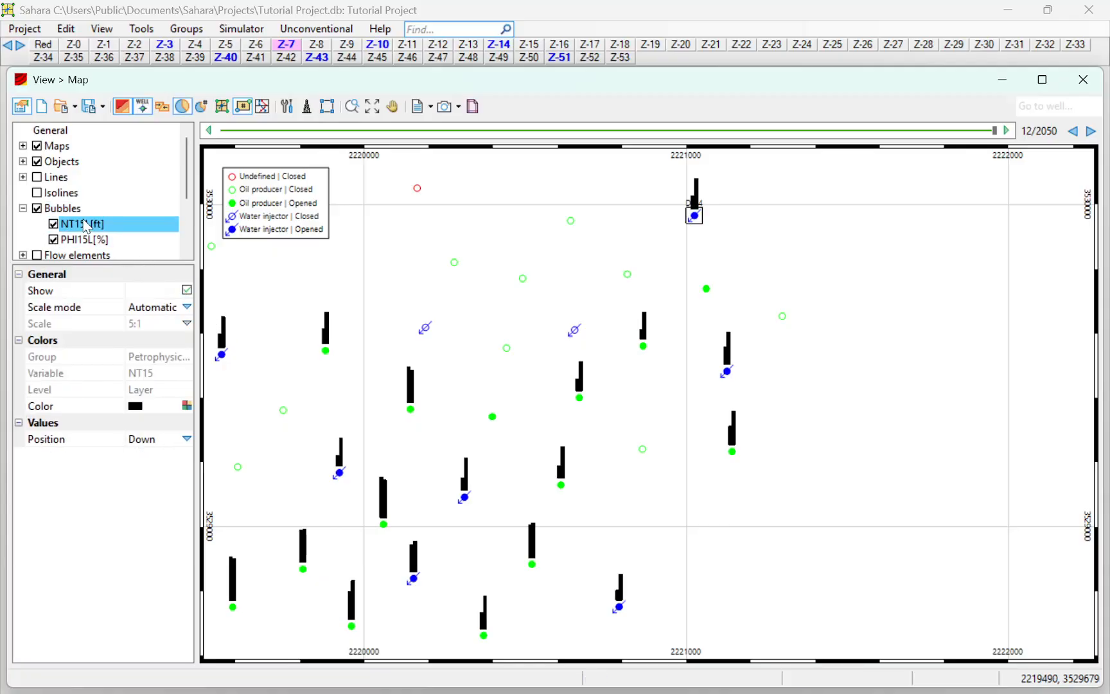
{"action": "left_click", "coordinate": [186, 406]}
{"action": "left_click", "coordinate": [135, 448]}
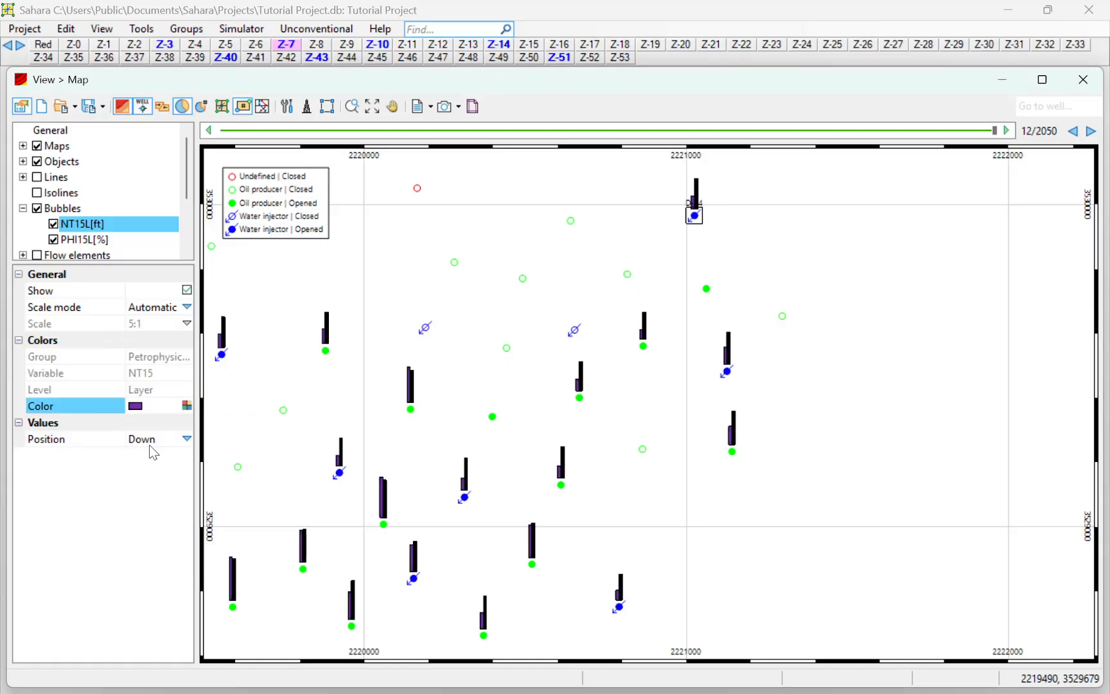
{"action": "left_click", "coordinate": [187, 406]}
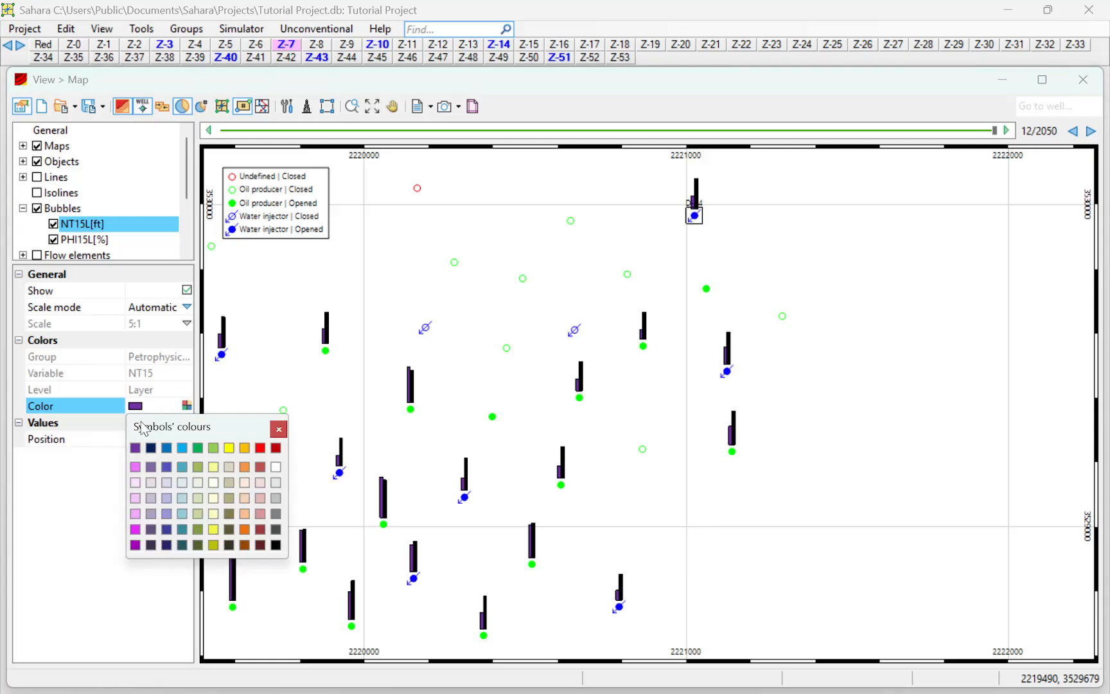
{"action": "left_click", "coordinate": [133, 462]}
Set the color of the PHI15L bars to yellow.
{"action": "left_click", "coordinate": [84, 239]}
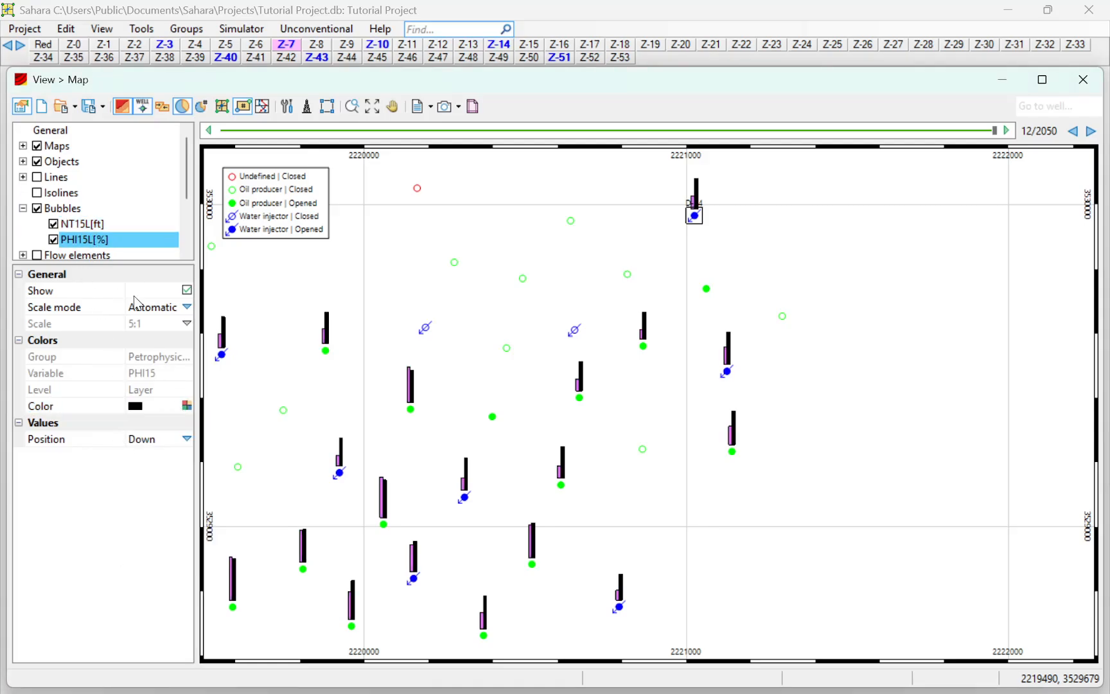
{"action": "left_click", "coordinate": [187, 405]}
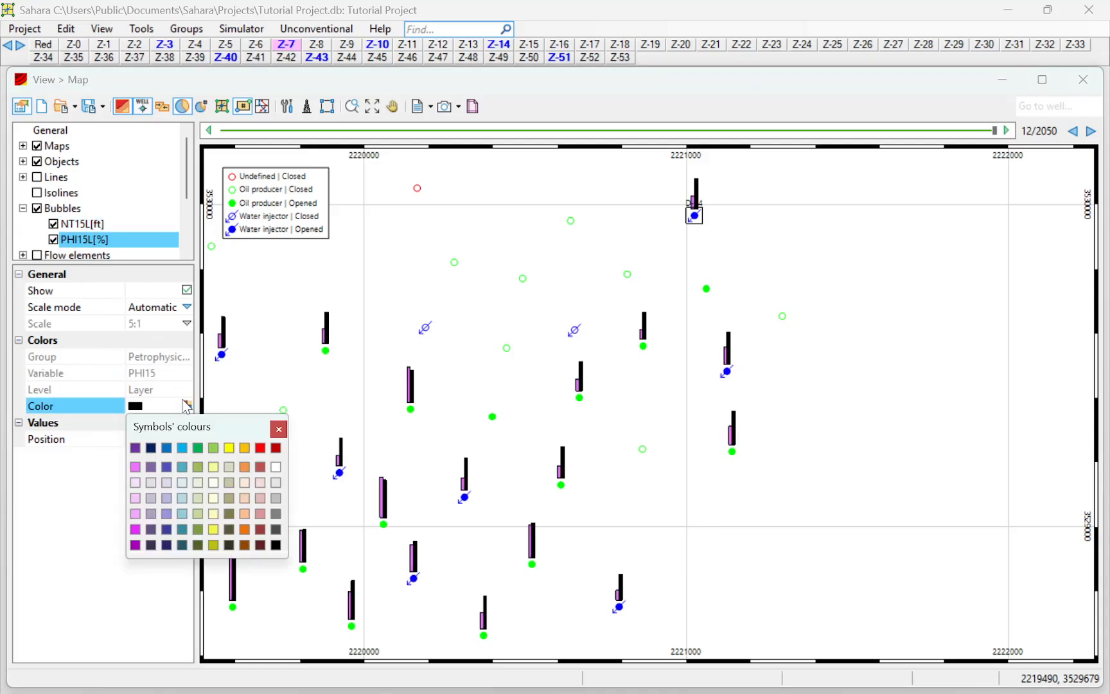
{"action": "left_click", "coordinate": [229, 447]}
Turn on the display of values for the map's bubbles and inspect the bars of individual wells.
{"action": "scroll", "coordinate": [355, 416], "scroll_direction": "up", "scroll_amount": 5}
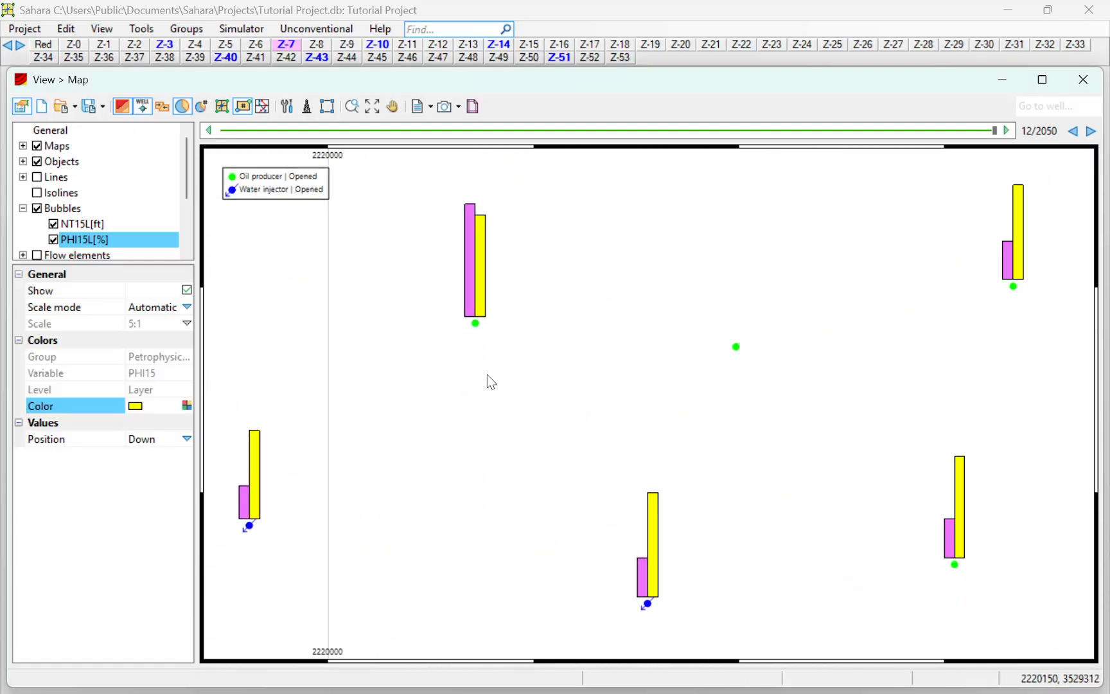
{"action": "scroll", "coordinate": [490, 382], "scroll_direction": "down", "scroll_amount": 1}
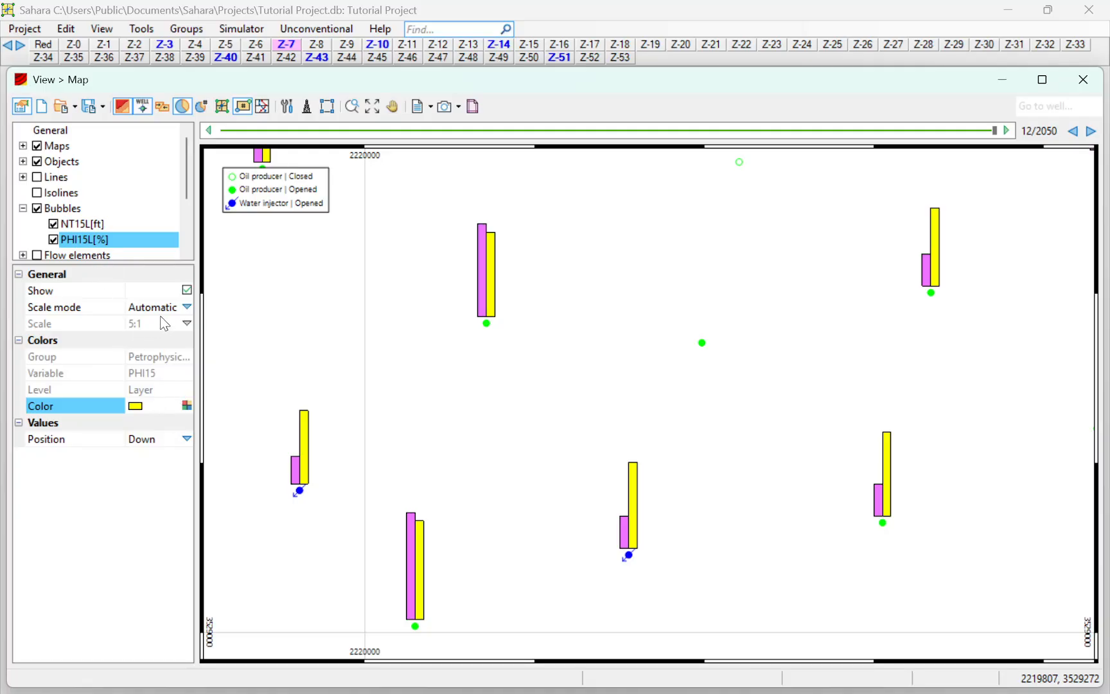
{"action": "left_click", "coordinate": [62, 208]}
{"action": "left_click", "coordinate": [185, 504]}
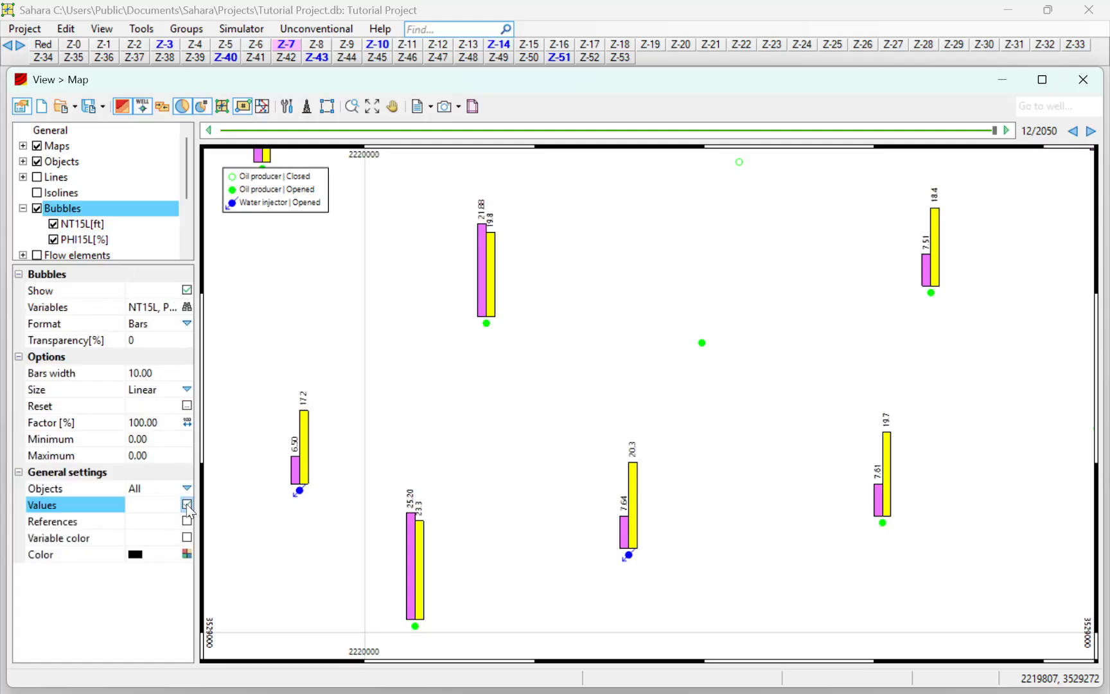
{"action": "scroll", "coordinate": [466, 322], "scroll_direction": "up", "scroll_amount": 5}
{"action": "scroll", "coordinate": [471, 421], "scroll_direction": "down", "scroll_amount": 1}
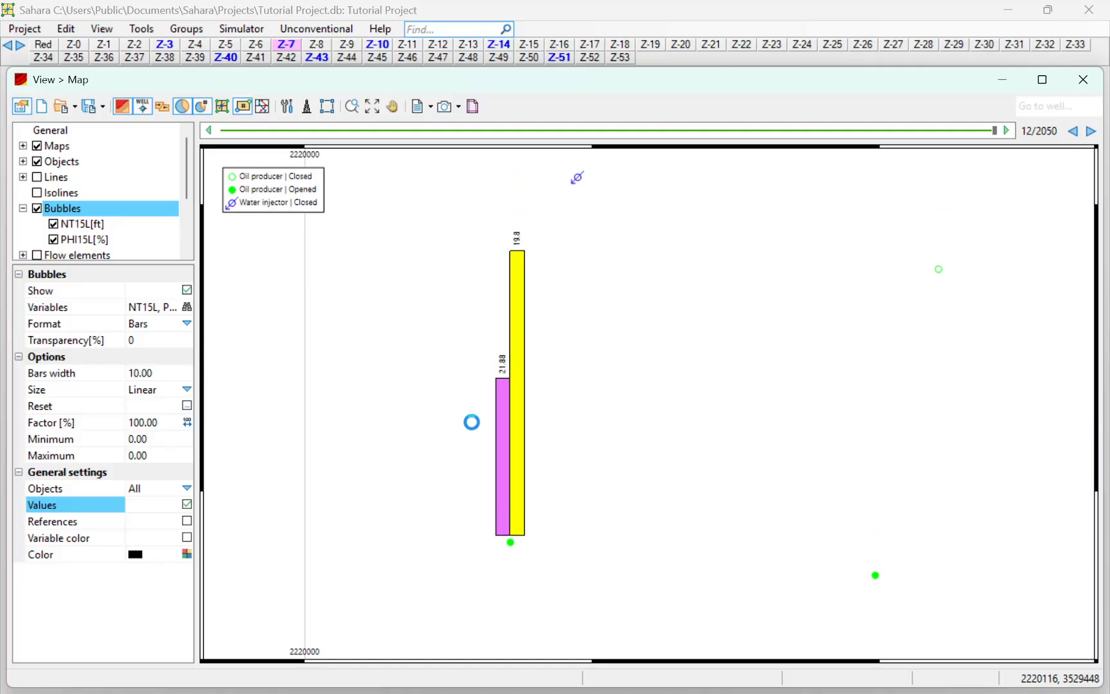
{"action": "scroll", "coordinate": [512, 398], "scroll_direction": "down", "scroll_amount": 2}
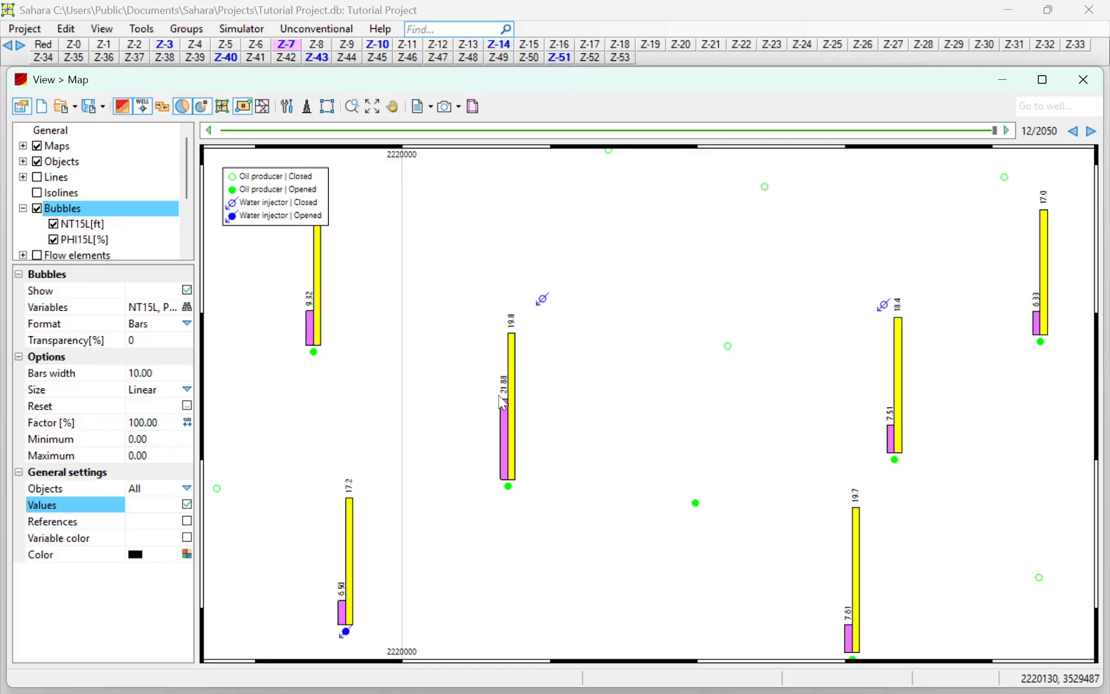
Extend the layer selection from Z-7 through Z-10 and on through Z-14, and select the well with the 42.81 NT15 bar.
{"action": "left_click", "coordinate": [80, 223]}
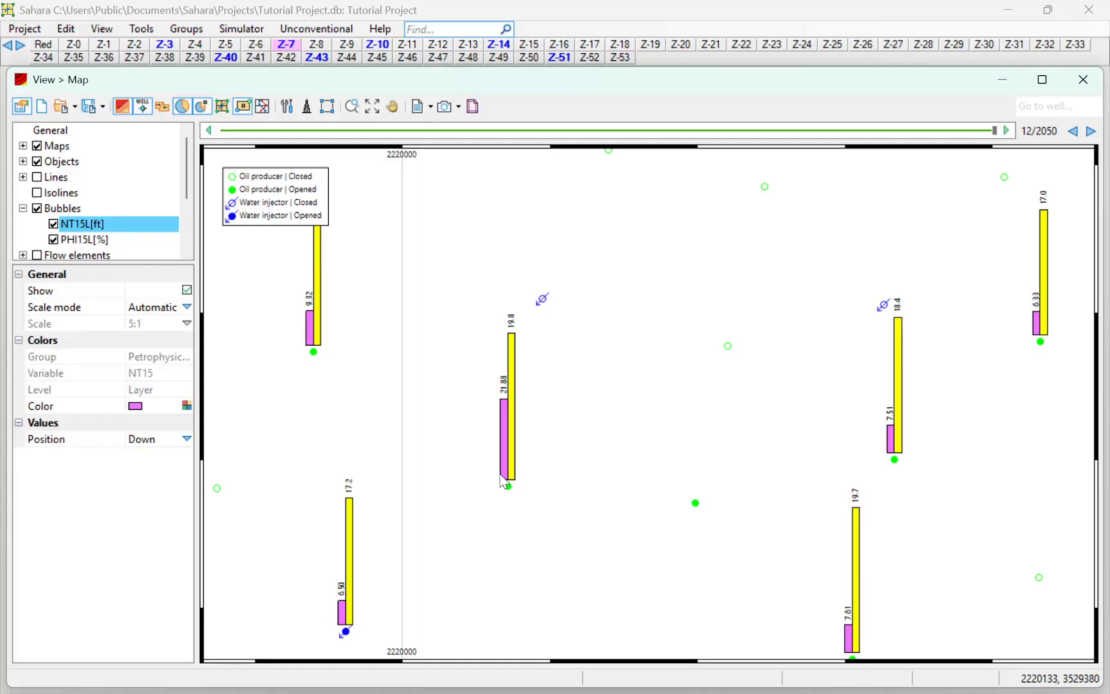
{"action": "left_click", "coordinate": [376, 47], "text": "shift"}
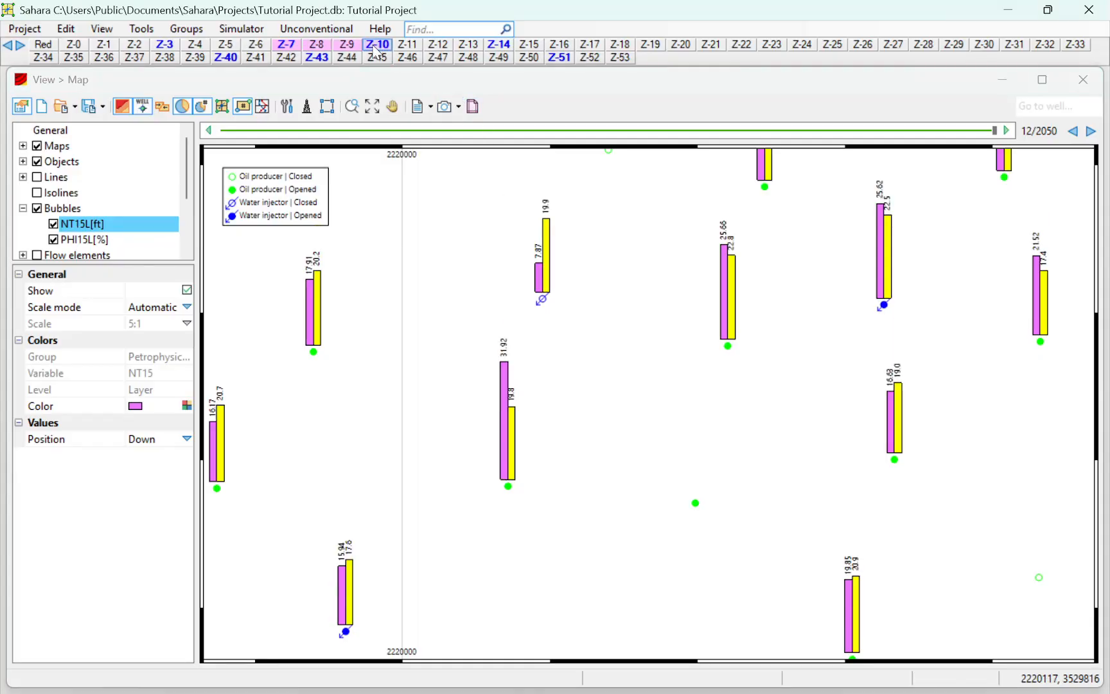
{"action": "left_click", "coordinate": [500, 47], "text": "shift"}
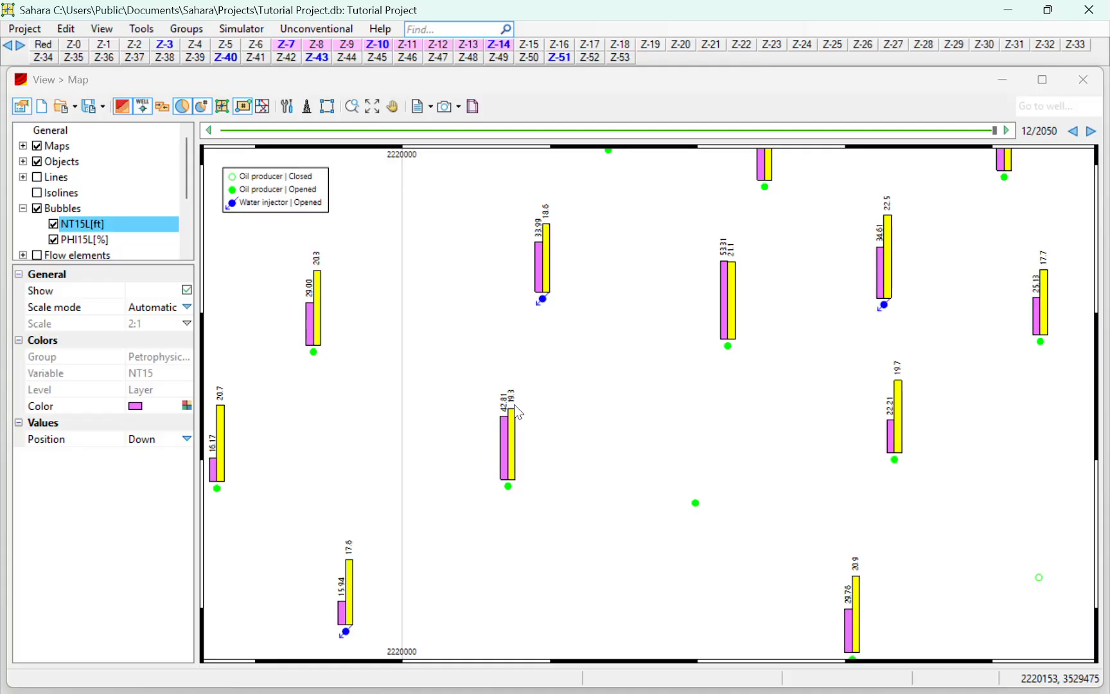
{"action": "scroll", "coordinate": [520, 415], "scroll_direction": "up", "scroll_amount": 1}
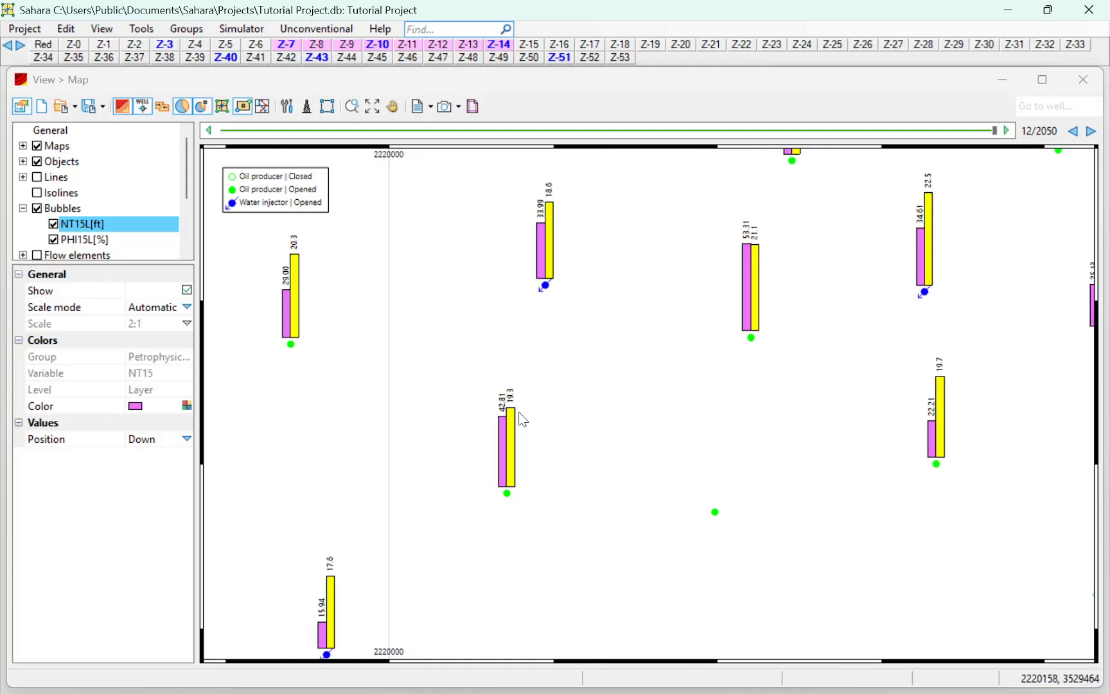
{"action": "left_click", "coordinate": [511, 498]}
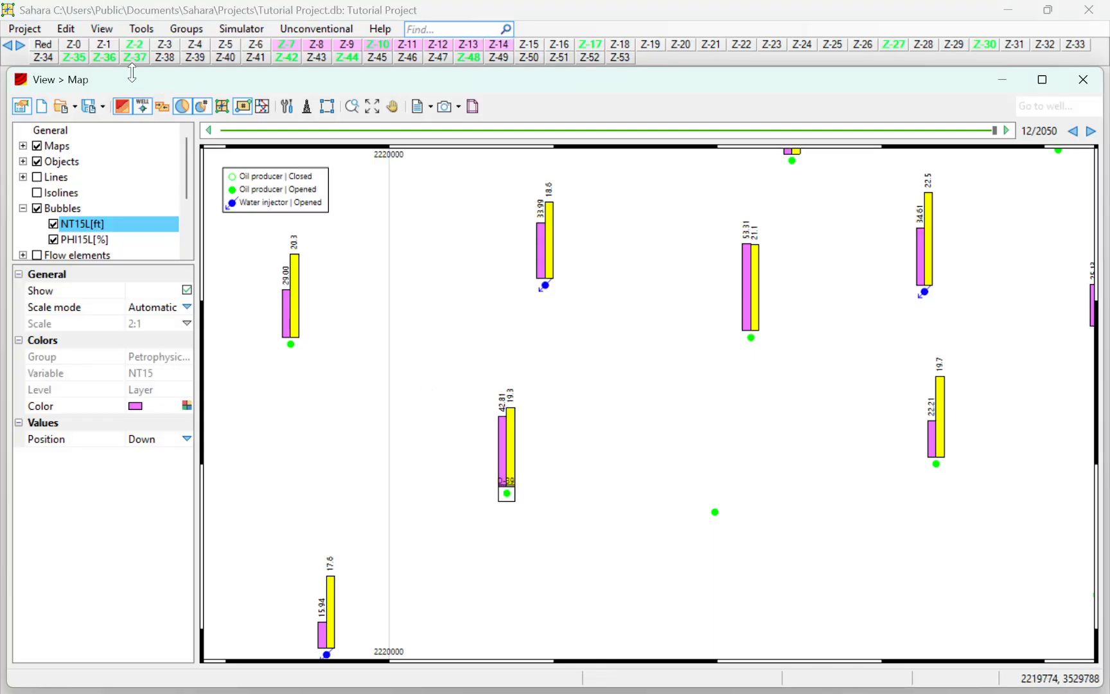
Examine the value function settings of the petrophysical variables NT15 and PHI15, and close the variables editor.
{"action": "left_click", "coordinate": [77, 30]}
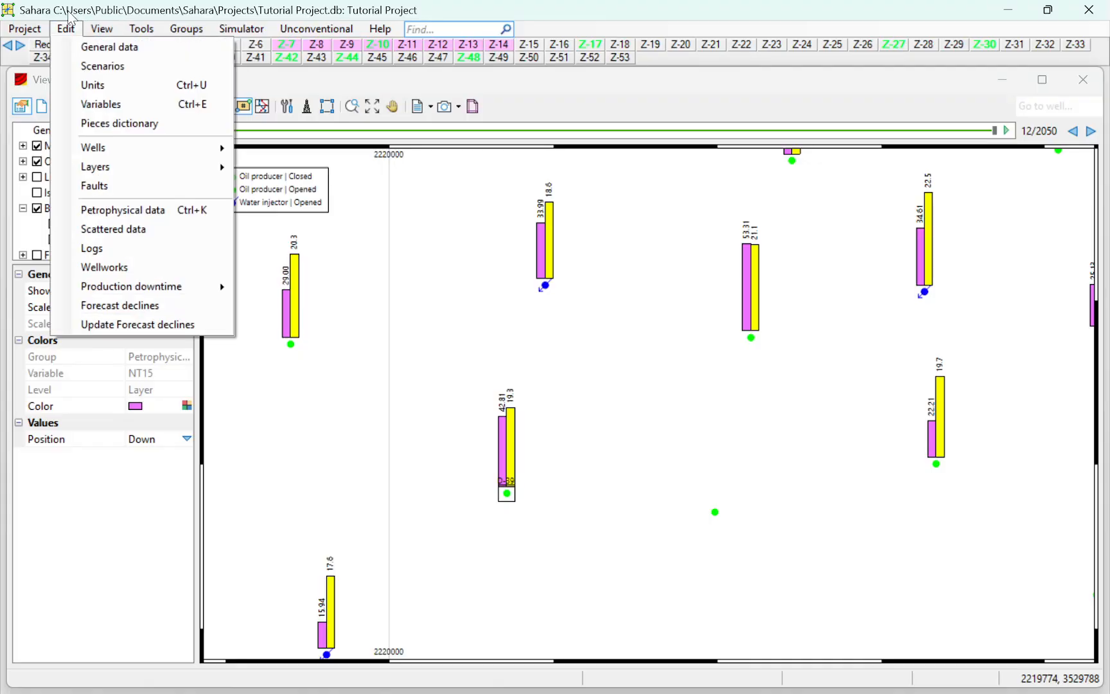
{"action": "left_click", "coordinate": [369, 395]}
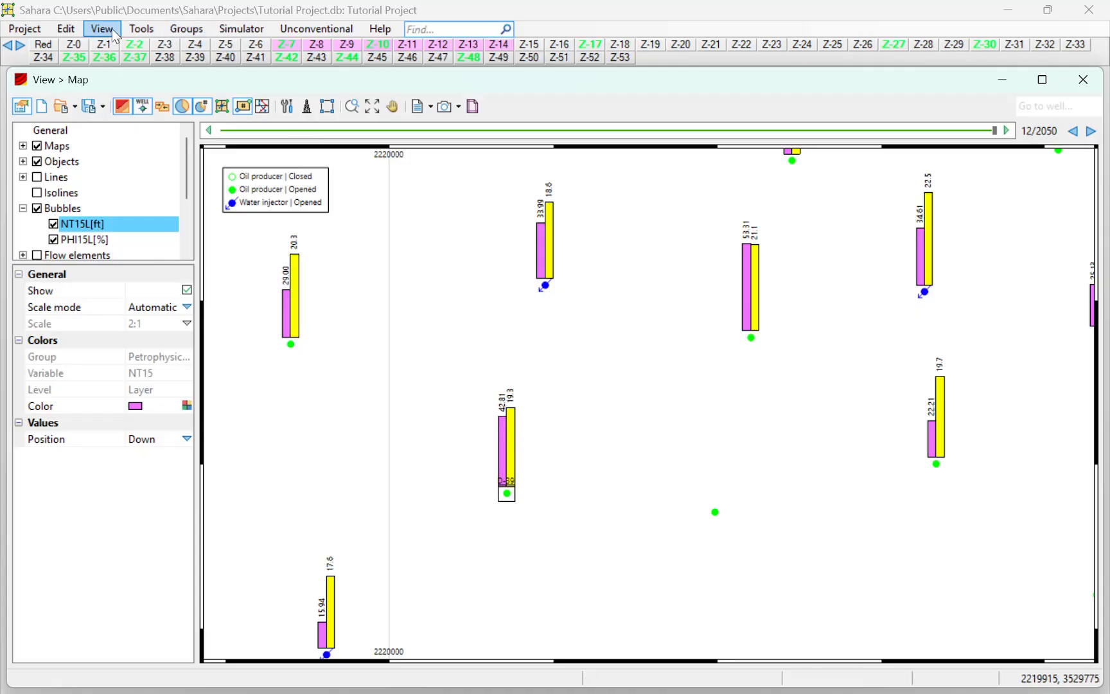
{"action": "left_click", "coordinate": [66, 29]}
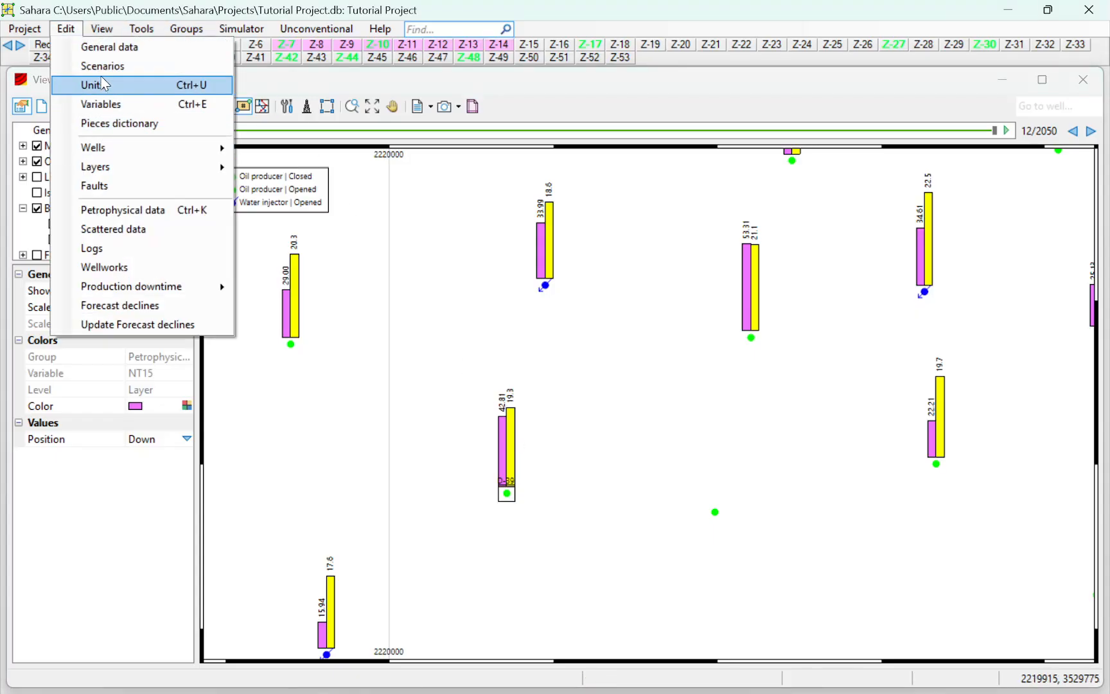
{"action": "left_click", "coordinate": [118, 104]}
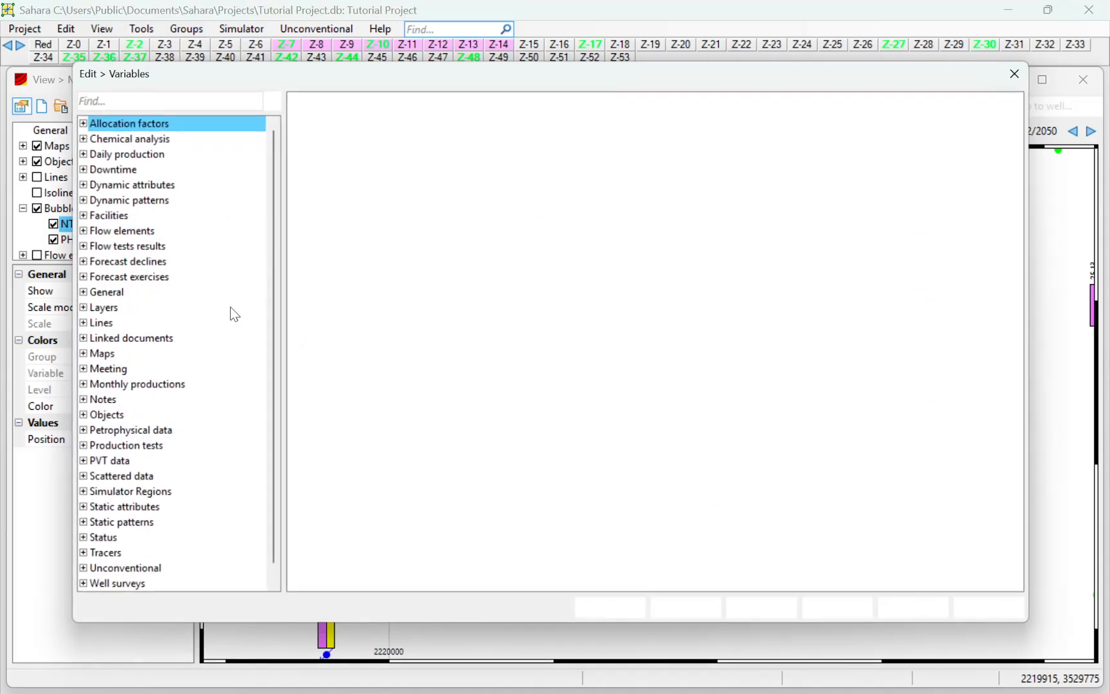
{"action": "left_click", "coordinate": [78, 434]}
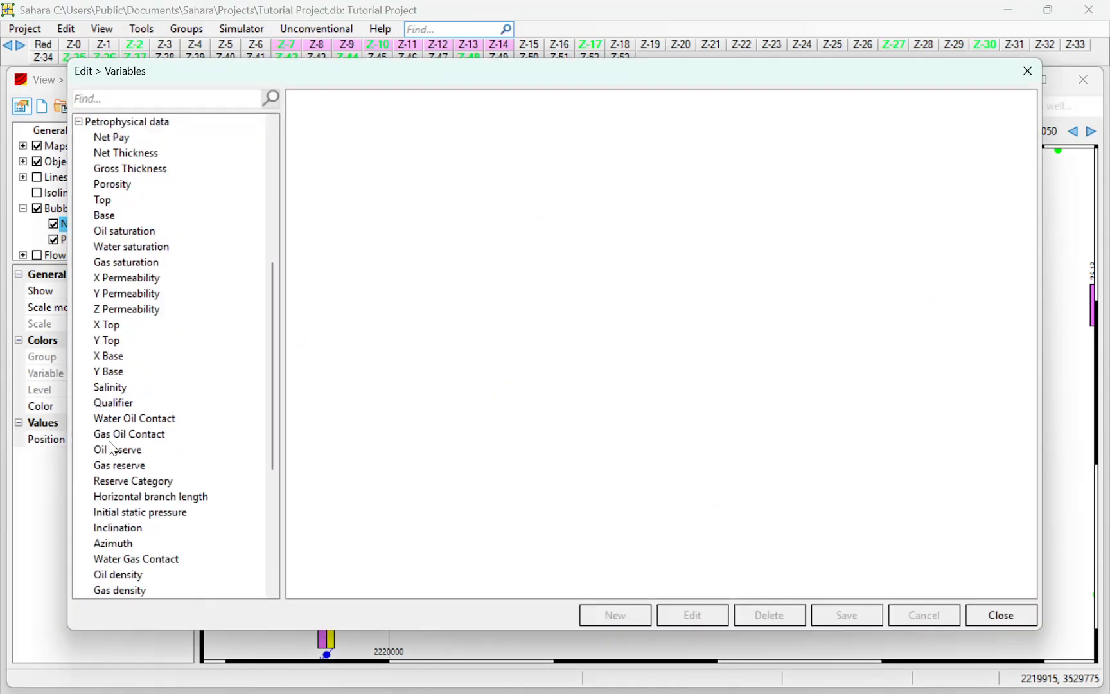
{"action": "scroll", "coordinate": [113, 449], "scroll_direction": "down", "scroll_amount": 6}
{"action": "left_click", "coordinate": [108, 404]}
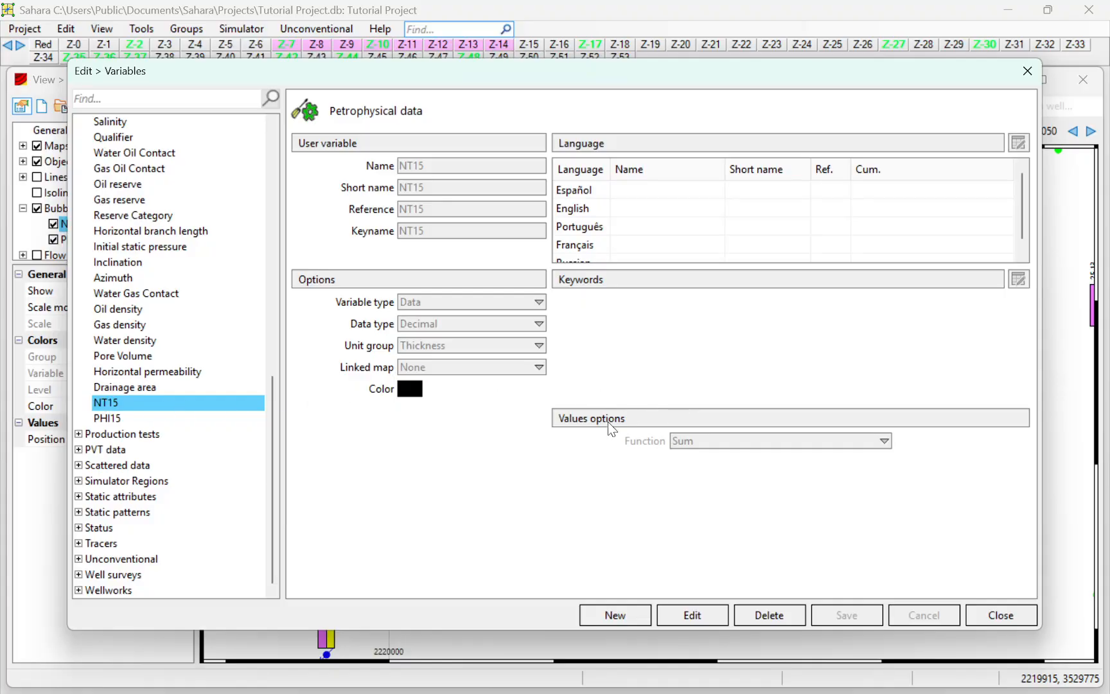
{"action": "left_click", "coordinate": [138, 419]}
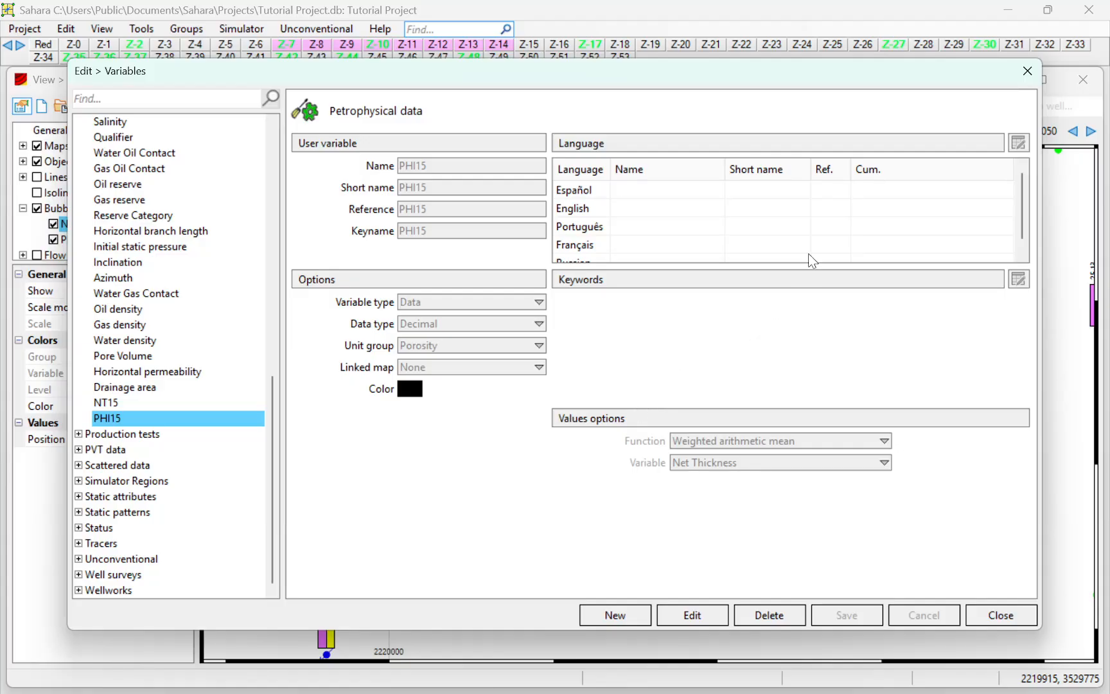
{"action": "left_click", "coordinate": [1027, 71]}
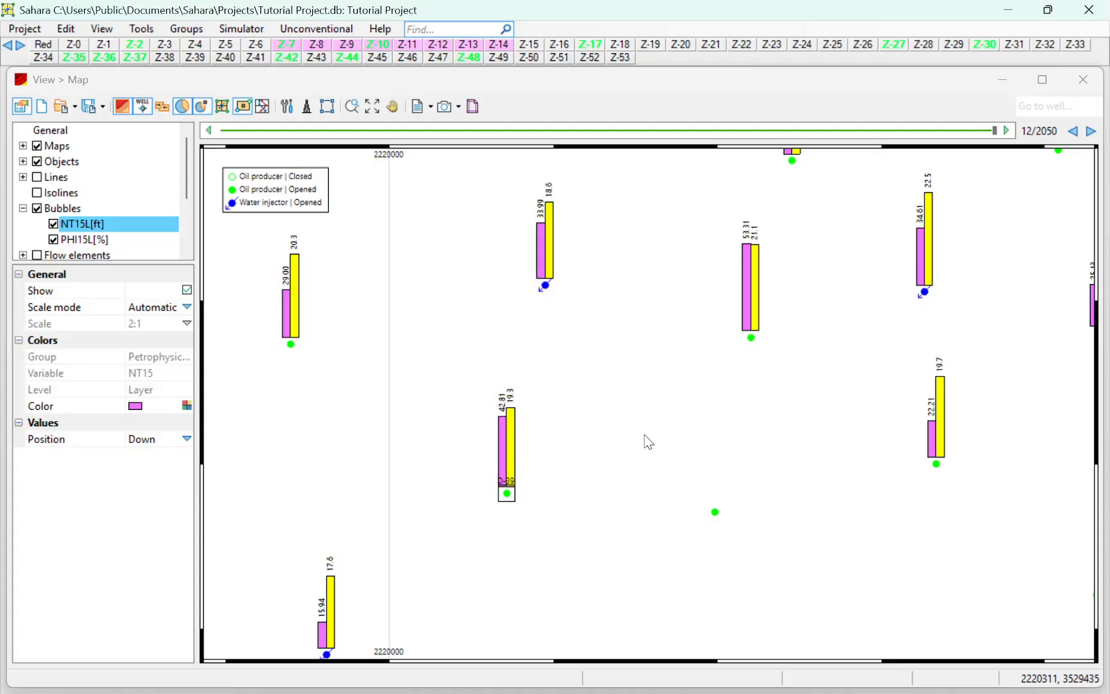
{"action": "scroll", "coordinate": [624, 451], "scroll_direction": "down", "scroll_amount": 2}
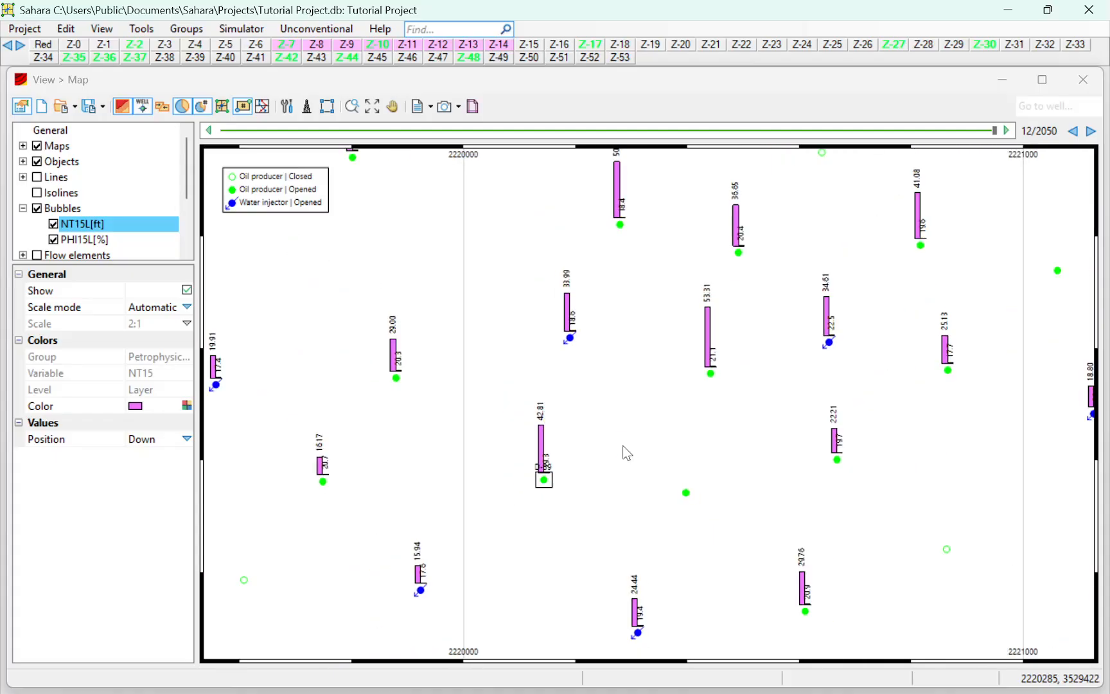
{"action": "left_click", "coordinate": [66, 29]}
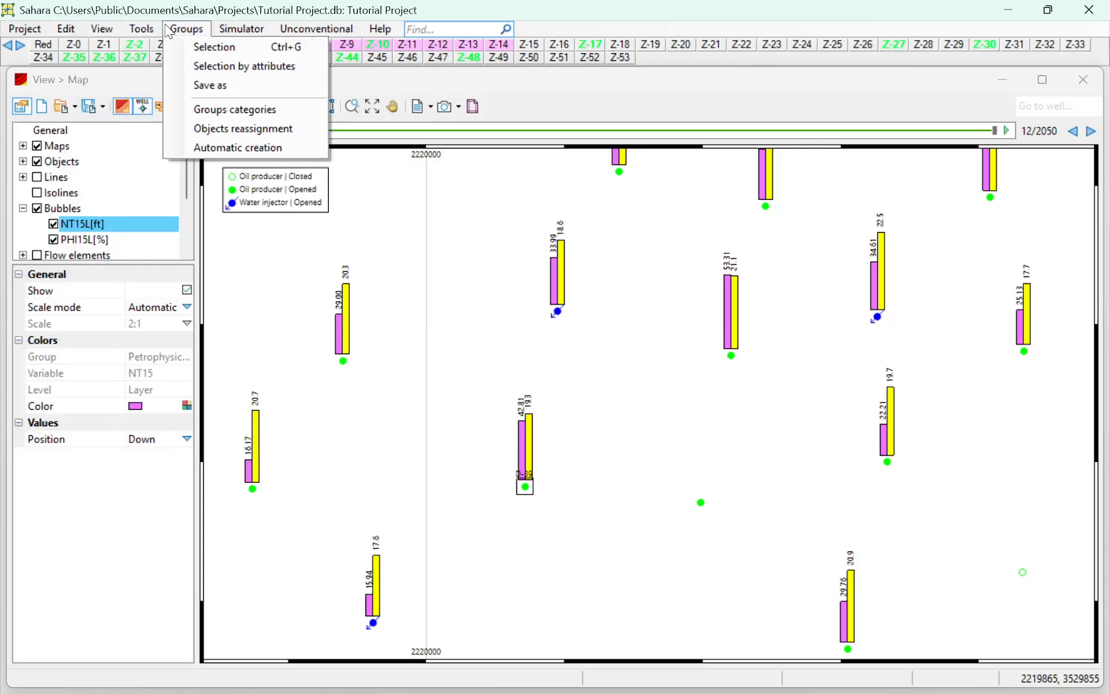
{"action": "mouse_move", "coordinate": [148, 30]}
{"action": "mouse_move", "coordinate": [381, 29]}
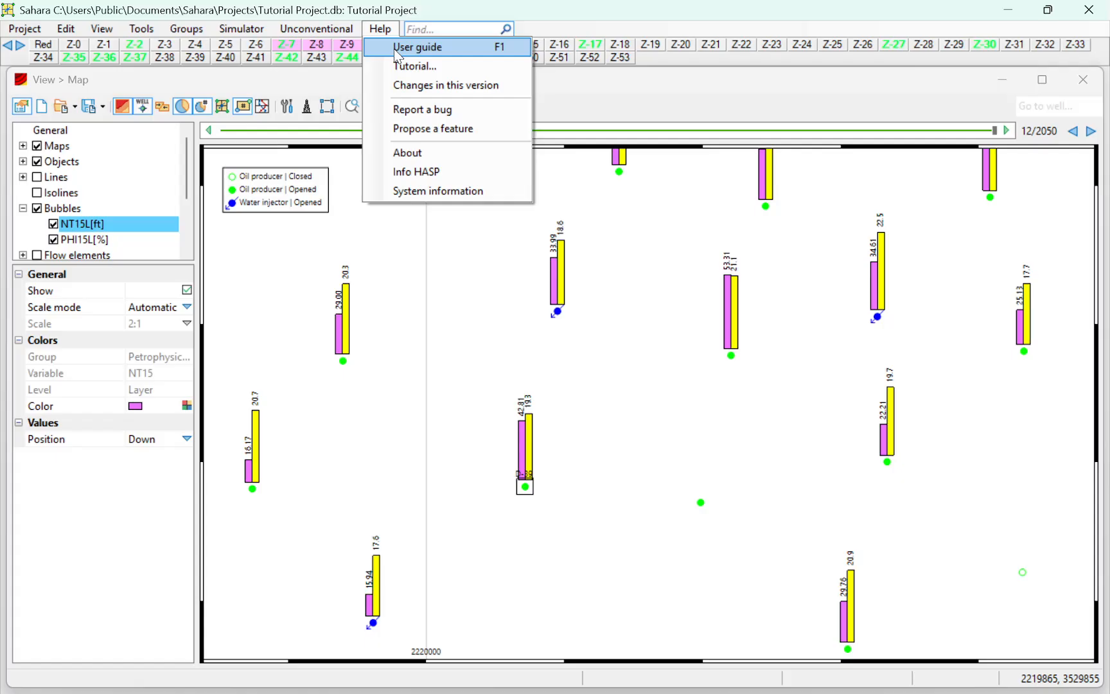
{"action": "left_click", "coordinate": [444, 339]}
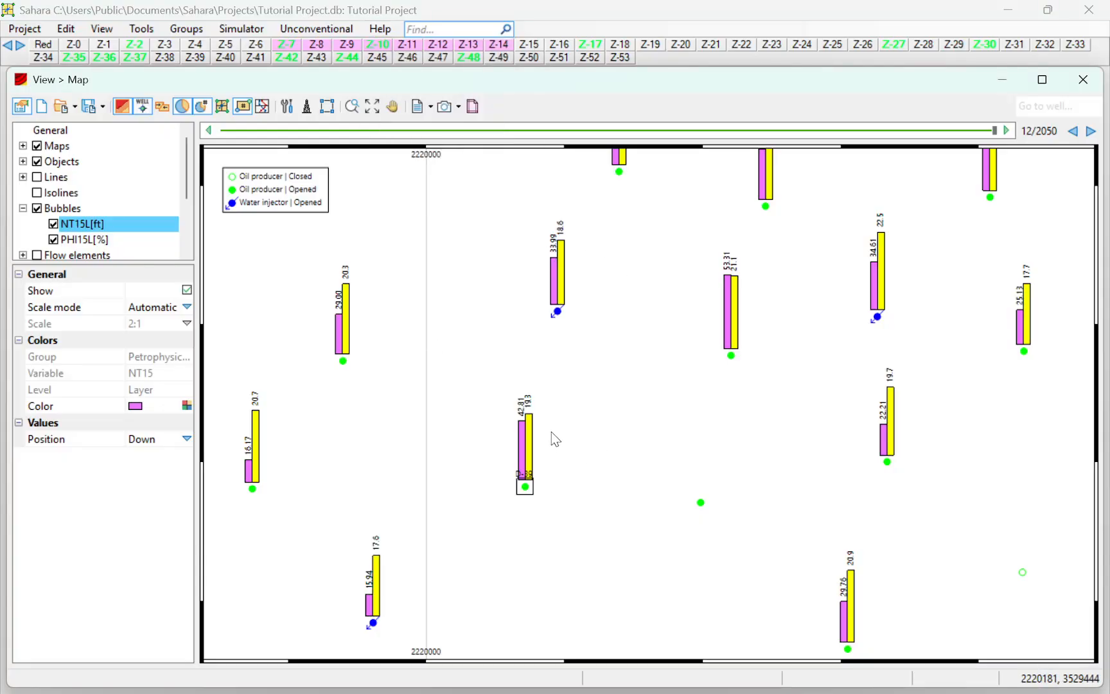